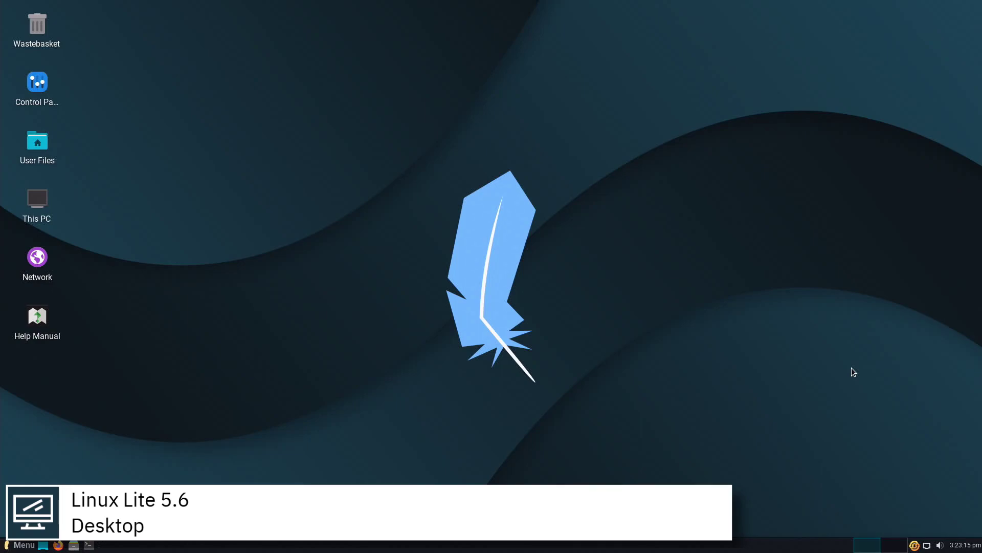
# Step: Examine the tray's clock, volume slider, network connection options and update notifier options, leaving their settings as they are
pyautogui.click(966, 544)
pyautogui.click(903, 330)
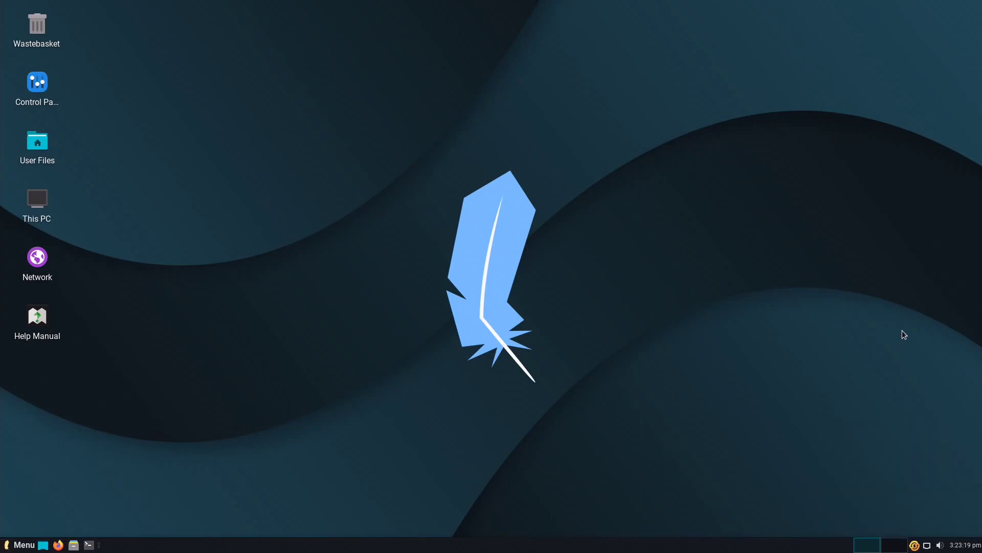
pyautogui.click(940, 545)
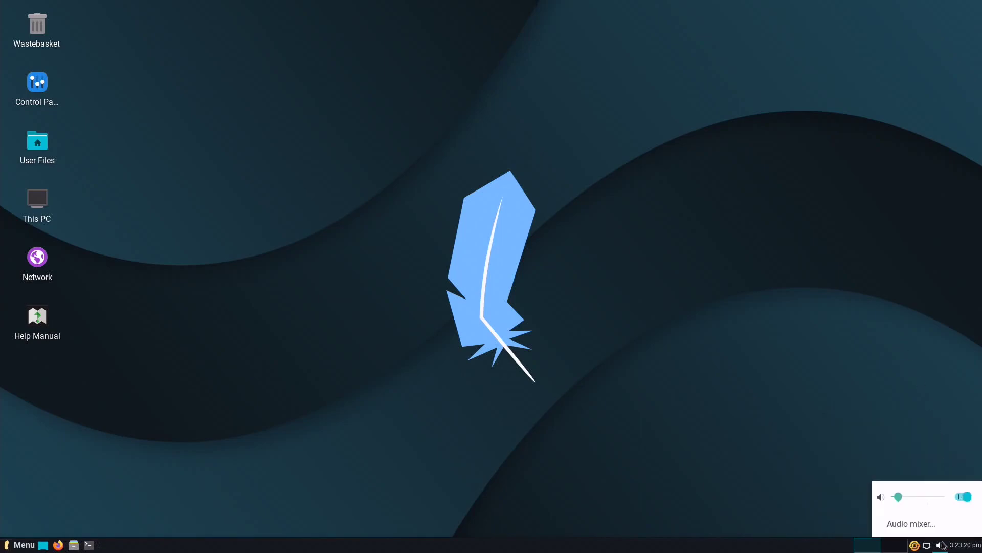
pyautogui.click(914, 501)
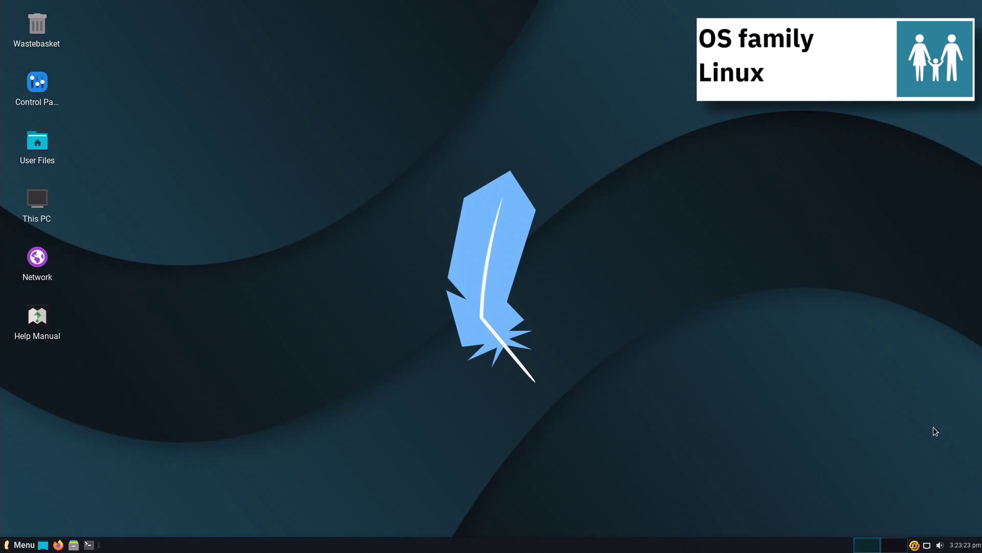
pyautogui.click(928, 546)
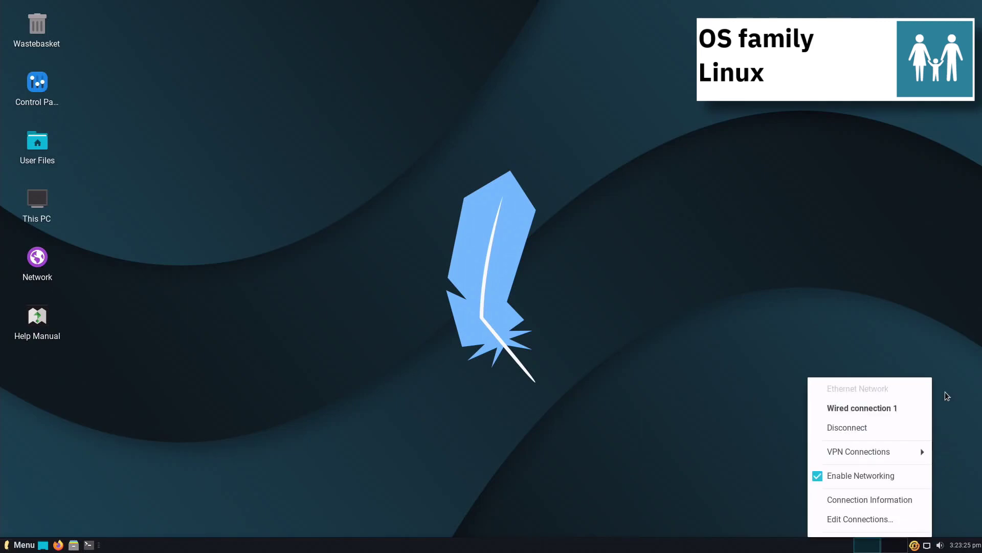
pyautogui.click(947, 395)
pyautogui.rightClick(914, 545)
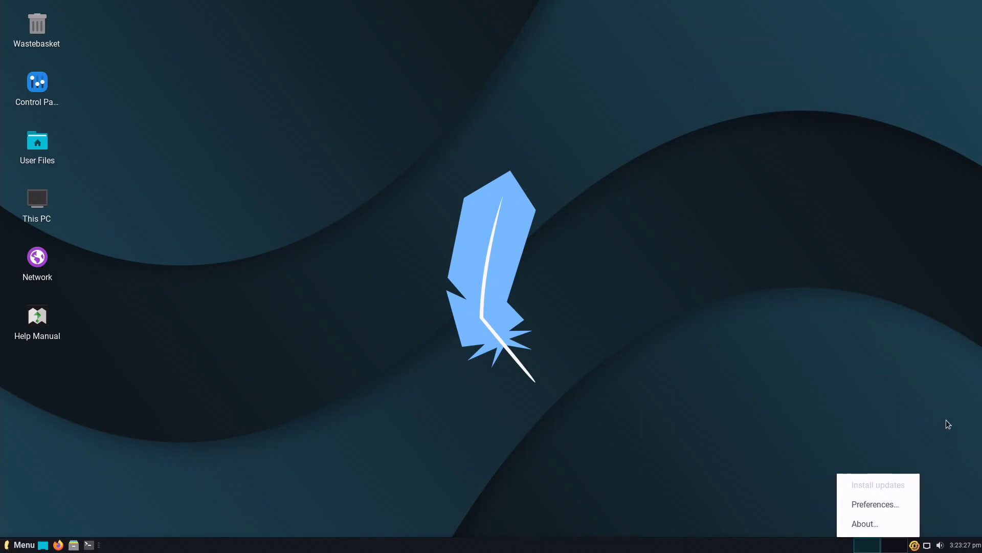
pyautogui.click(945, 396)
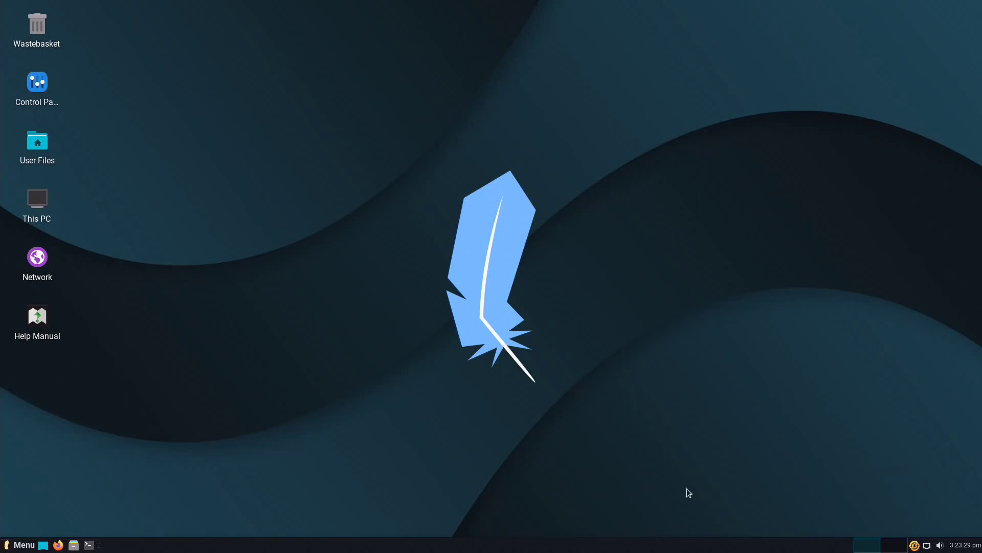
# Step: Examine the context options of the empty desktop area, including the Applications entry, and dismiss them
pyautogui.rightClick(191, 31)
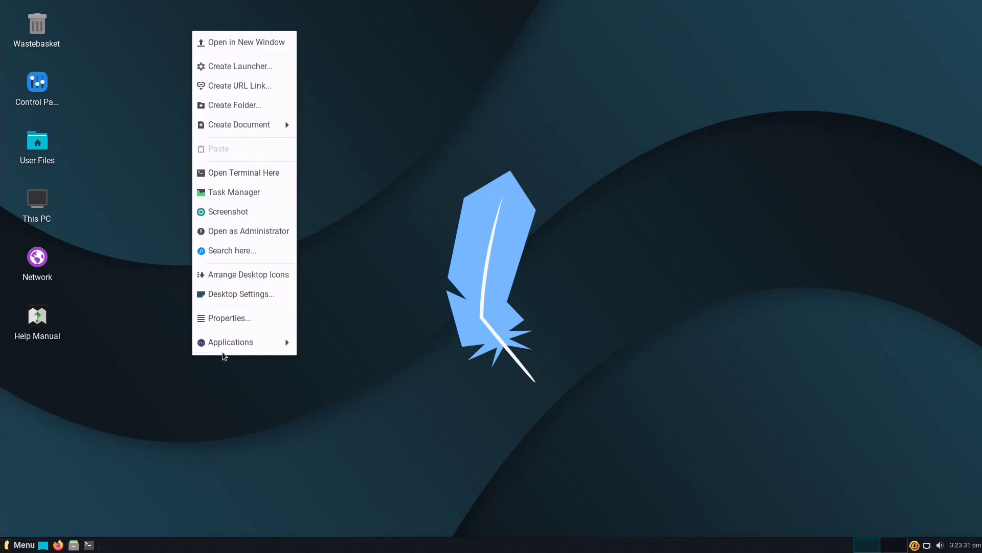
pyautogui.moveTo(230, 342)
pyautogui.click(151, 364)
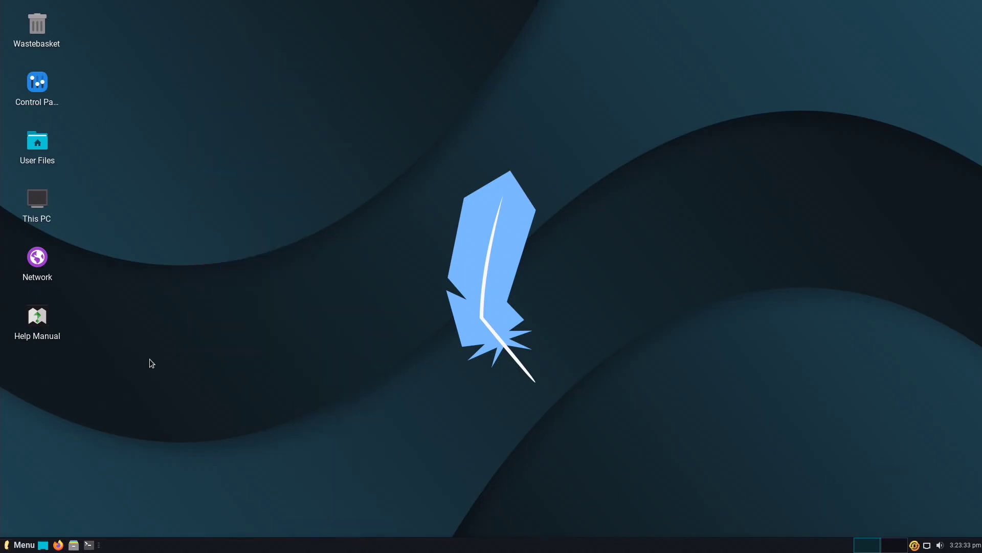
# Step: View the log-out dialog with its session options and cancel it
pyautogui.click(20, 544)
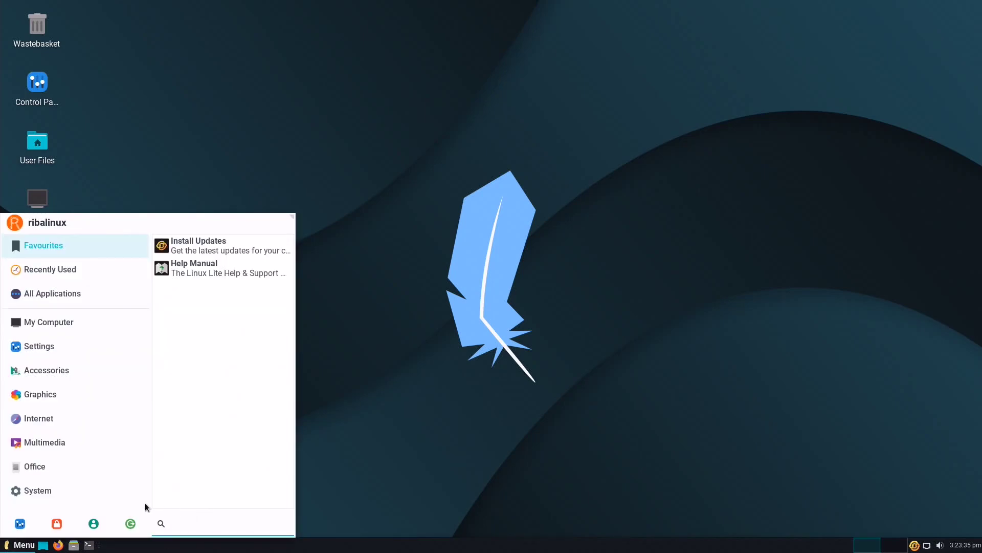
pyautogui.click(131, 524)
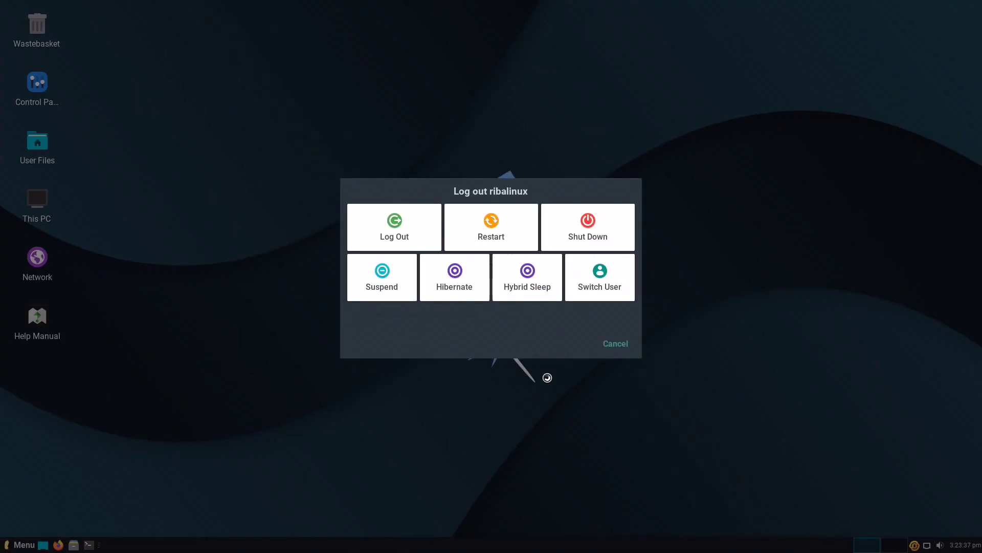
pyautogui.click(608, 345)
# Step: Search the applications for "term" to launch Terminal Emulator, move its window towards the middle of the desktop, and open User Files
pyautogui.click(24, 545)
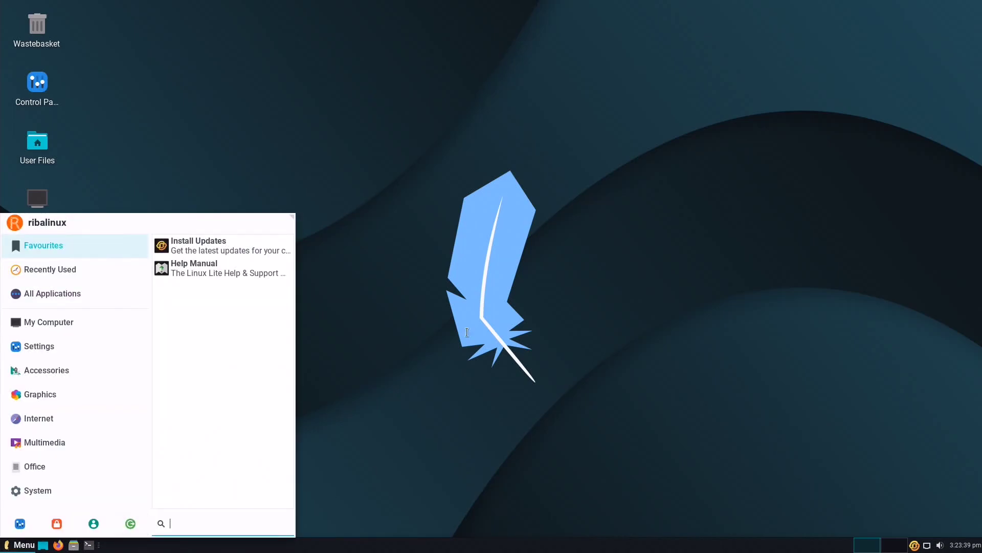
pyautogui.write('term')
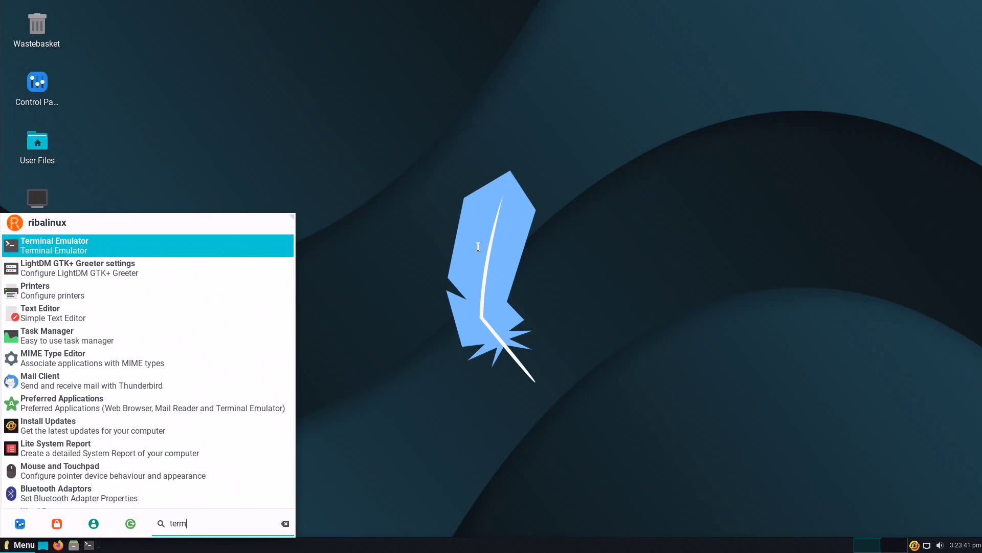
pyautogui.click(197, 246)
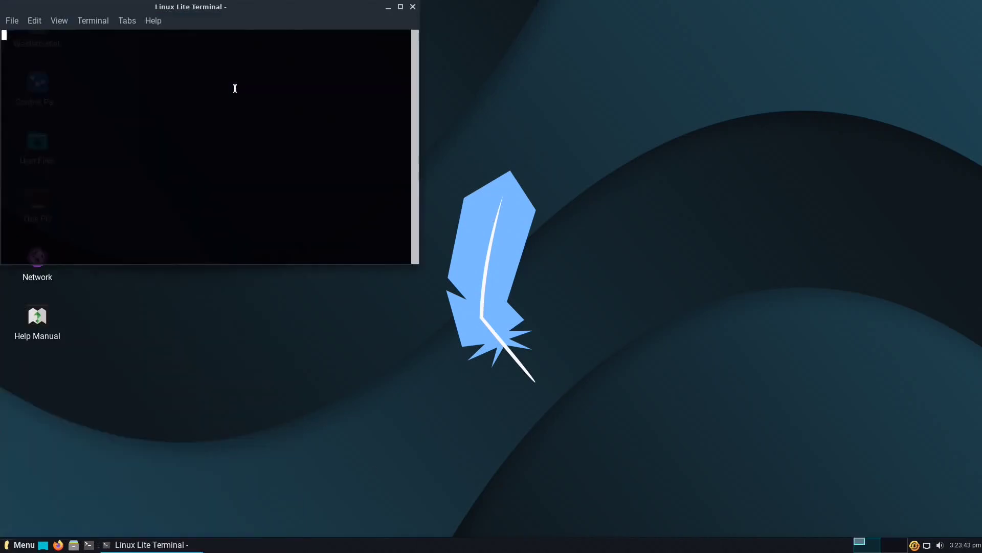
pyautogui.moveTo(256, 18); pyautogui.dragTo(380, 104)
pyautogui.doubleClick(38, 140)
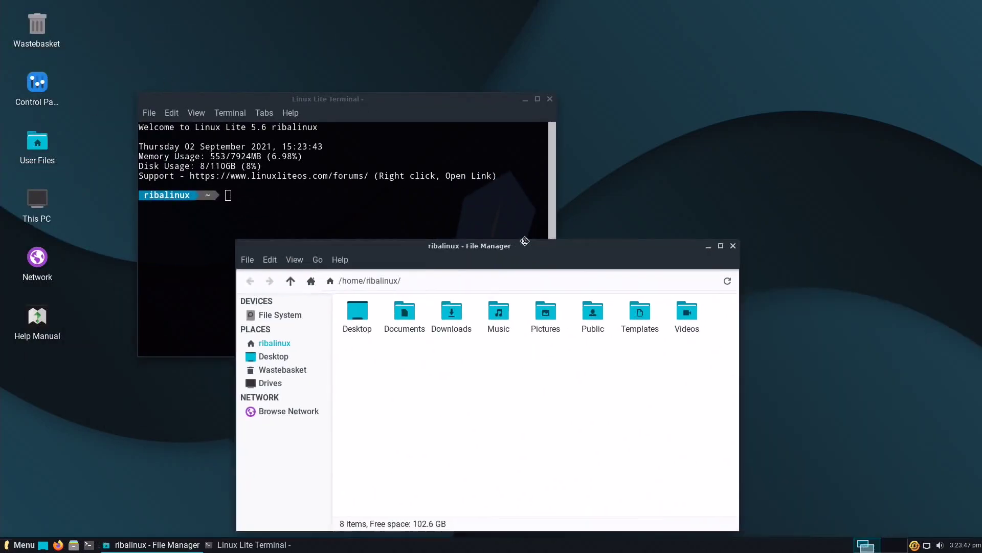
# Step: Cycle between the terminal and File Manager windows and tile them side by side, terminal on the left
pyautogui.hotkey('alt', 'Tab')
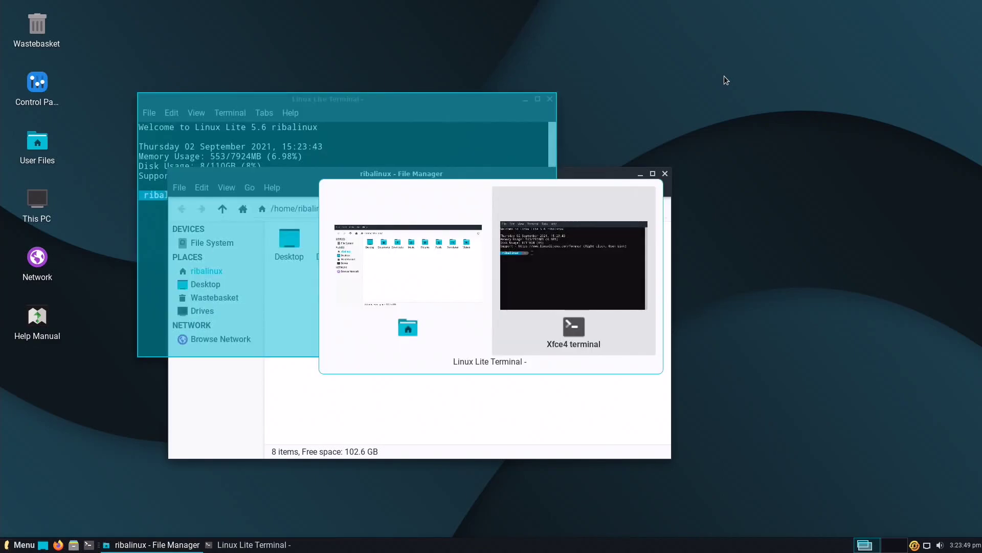
pyautogui.hotkey('alt', 'Tab')
pyautogui.hotkey('alt', 'Tab')
pyautogui.moveTo(392, 101); pyautogui.dragTo(0, 213)
pyautogui.moveTo(545, 179); pyautogui.dragTo(979, 189)
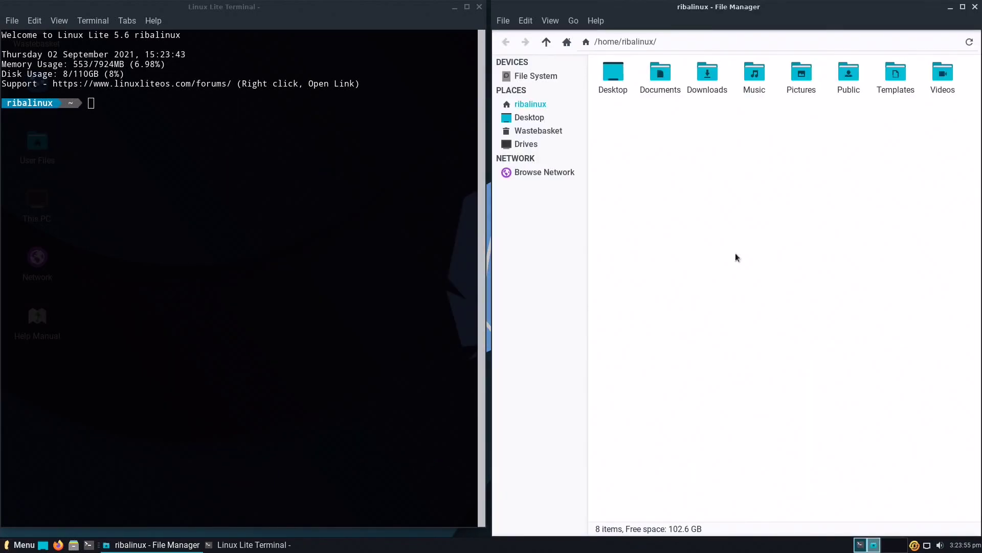
# Step: Untile the File Manager and terminal windows and close the terminal
pyautogui.moveTo(748, 11); pyautogui.dragTo(541, 126)
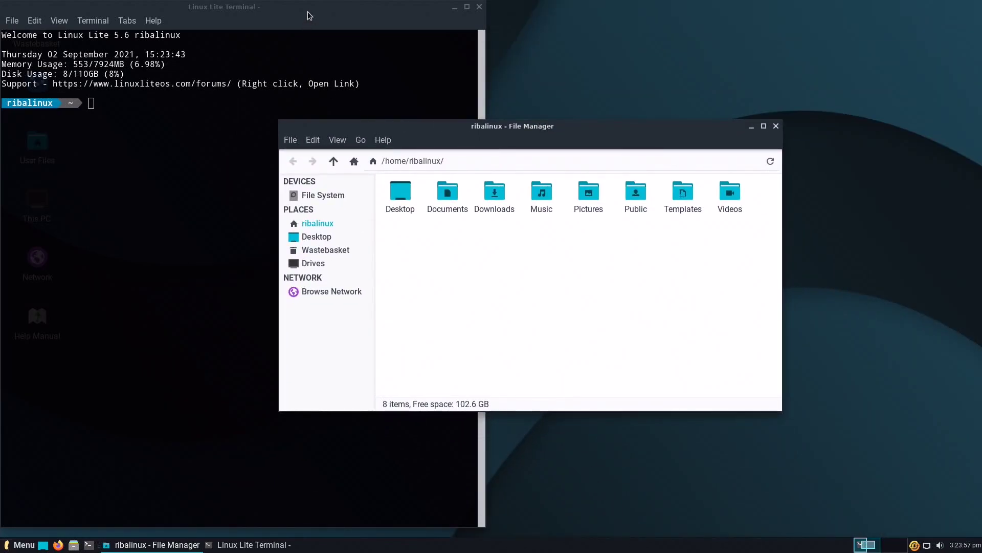
pyautogui.moveTo(308, 11); pyautogui.dragTo(373, 72)
pyautogui.click(520, 73)
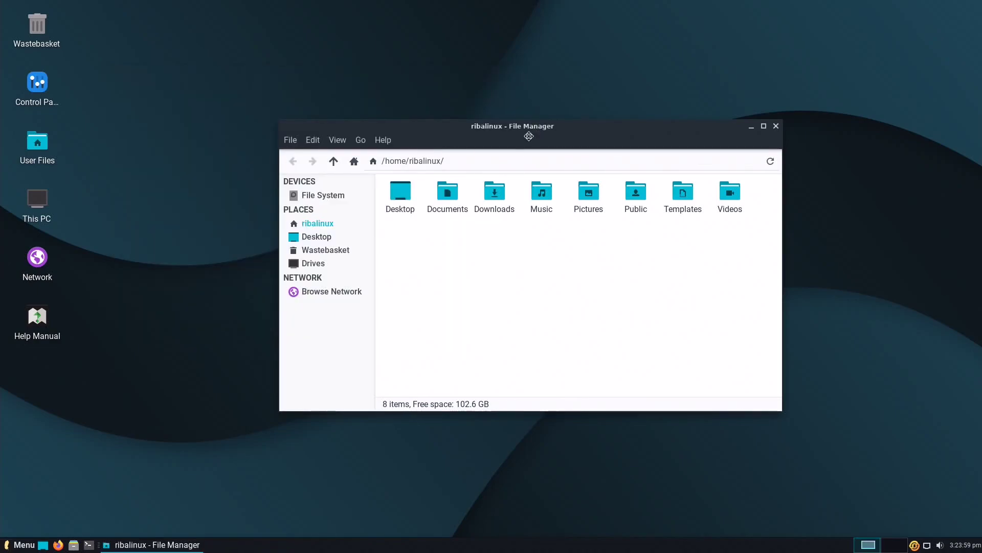
# Step: Move the File Manager window up and to the left, and look through its Help, Go, Edit and File commands
pyautogui.moveTo(533, 133); pyautogui.dragTo(391, 81)
pyautogui.click(240, 89)
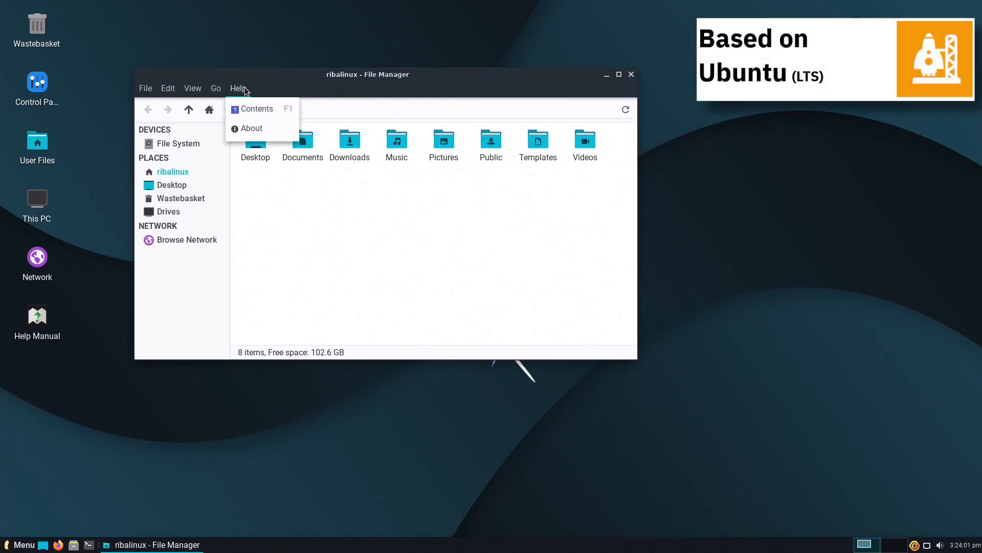
pyautogui.moveTo(221, 91)
pyautogui.click(168, 90)
pyautogui.click(153, 90)
pyautogui.click(249, 17)
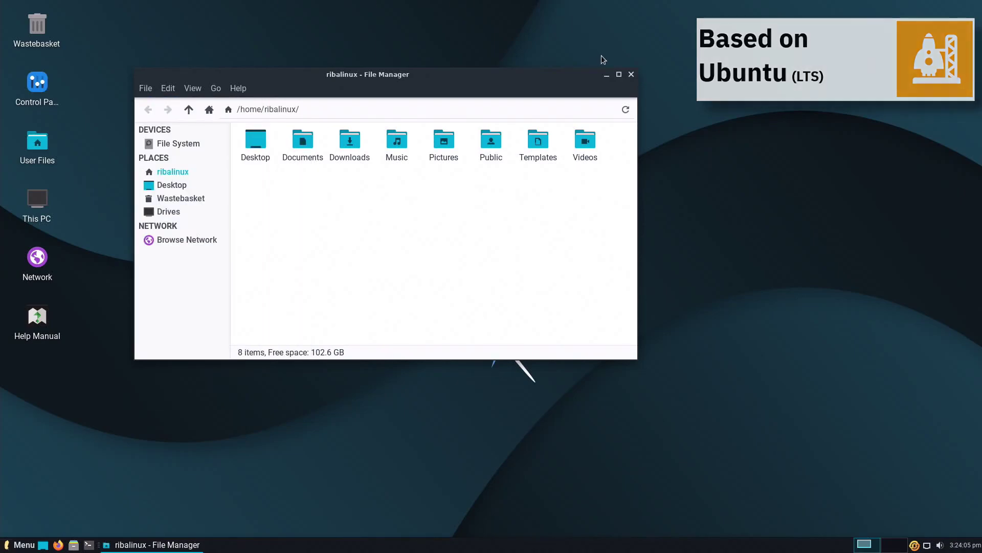
# Step: Maximise and restore the File Manager window, minimise and reopen it, and switch to the second workspace and back
pyautogui.click(619, 75)
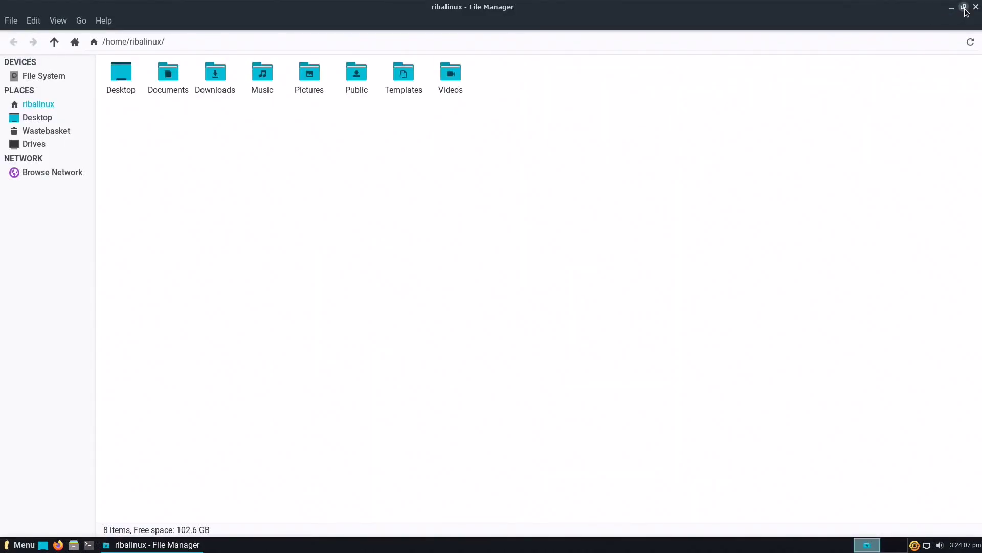
pyautogui.click(964, 8)
pyautogui.click(610, 75)
pyautogui.click(153, 545)
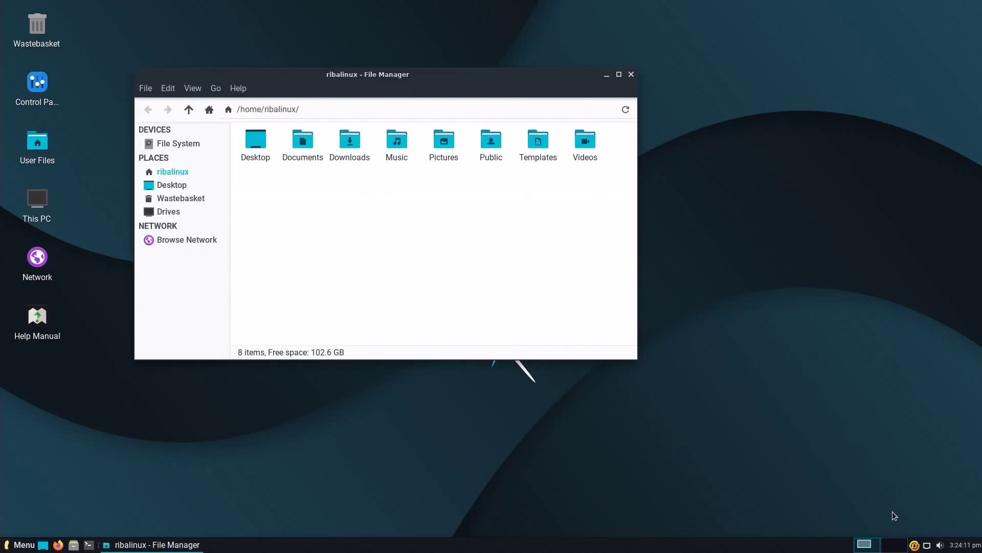
pyautogui.click(895, 544)
pyautogui.click(865, 544)
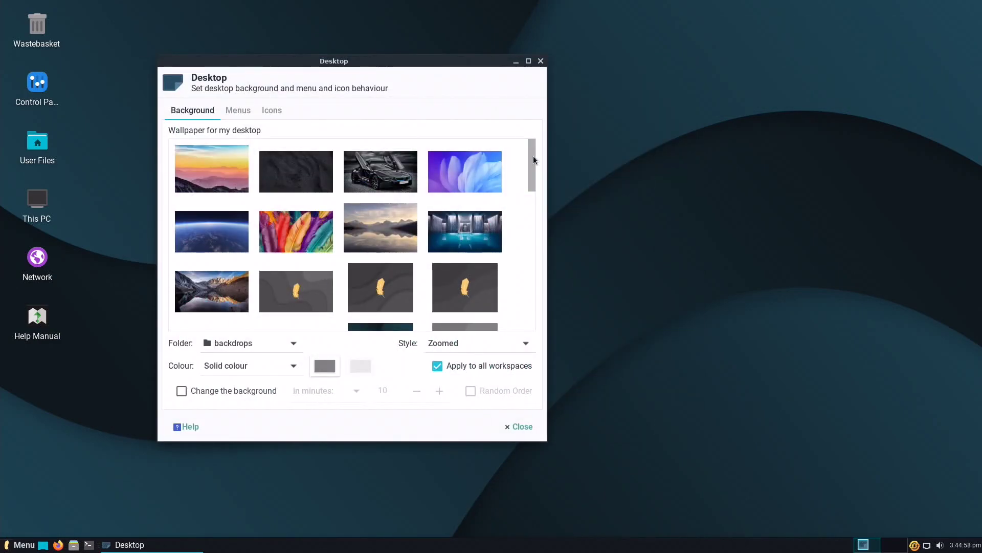
# Step: Browse the available wallpapers in the Desktop settings and view the Menus and Icons options
pyautogui.scroll(-10, 534, 156)
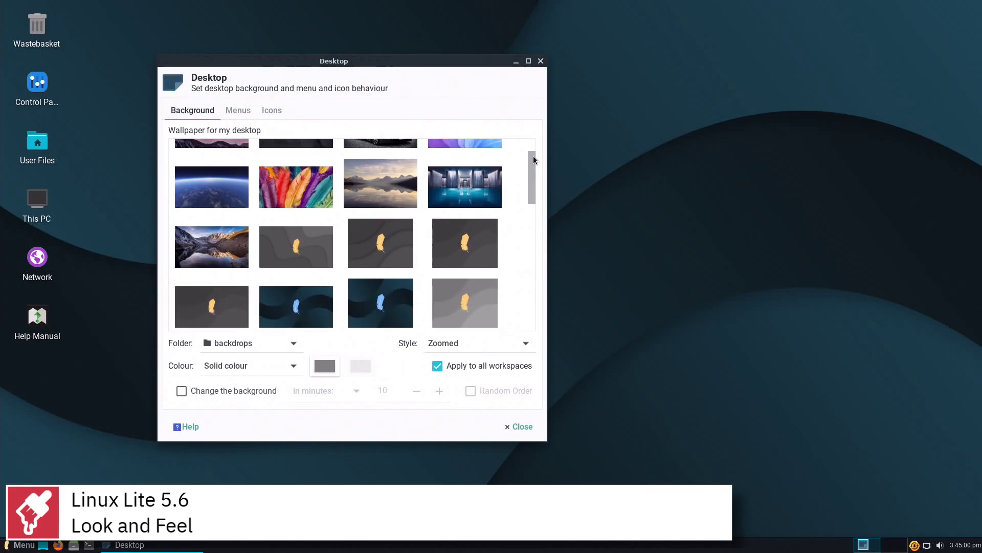
pyautogui.scroll(-10, 533, 155)
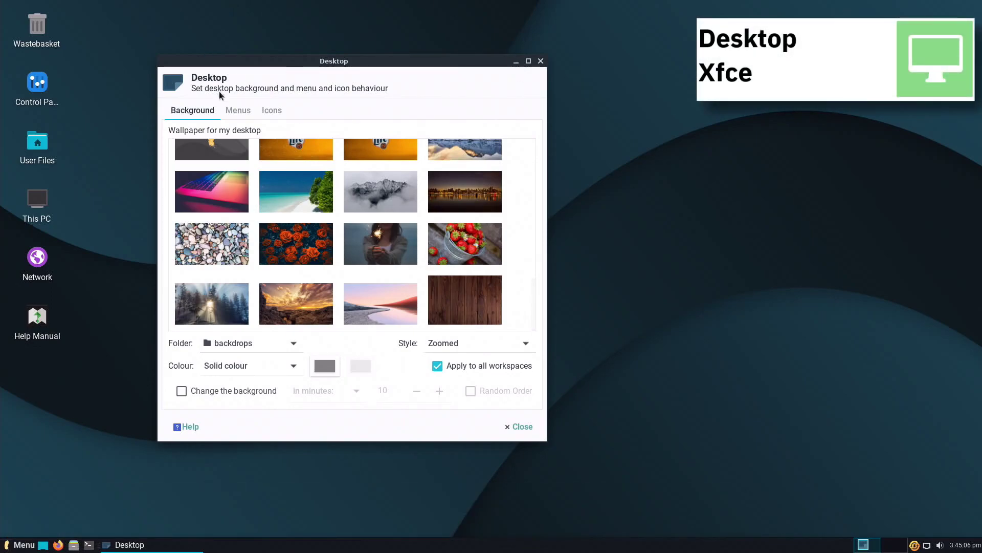
pyautogui.click(238, 110)
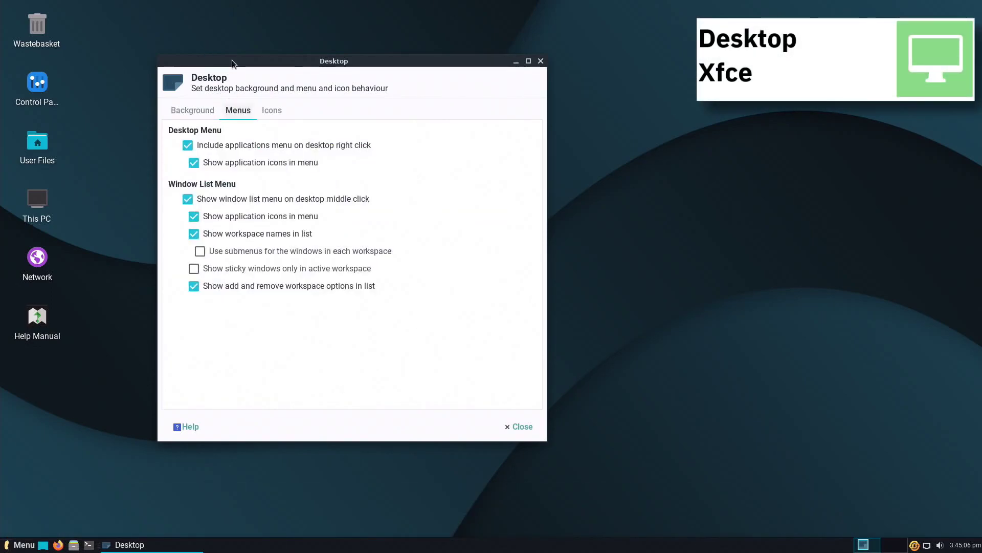
pyautogui.click(259, 110)
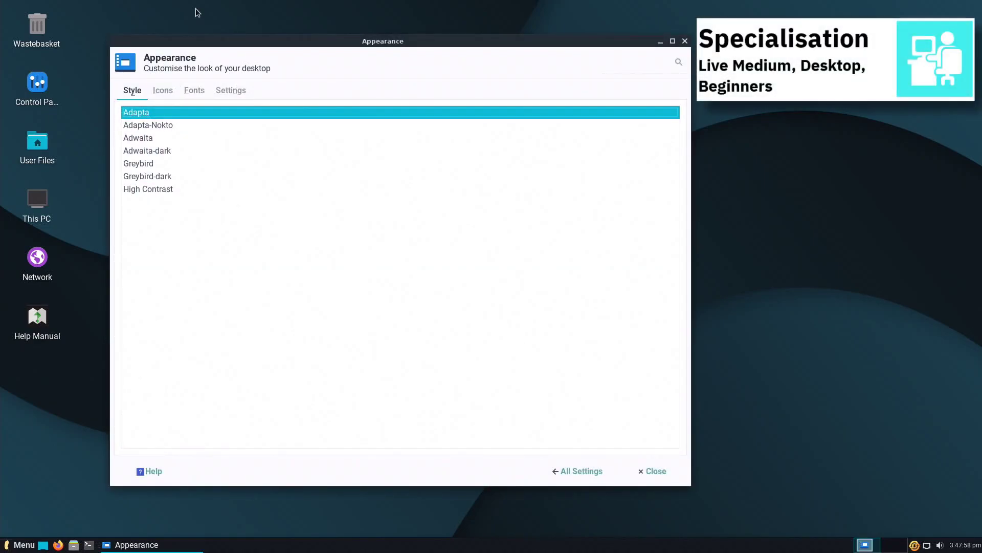
# Step: View the icon themes, font options and general settings in the Appearance window
pyautogui.click(163, 90)
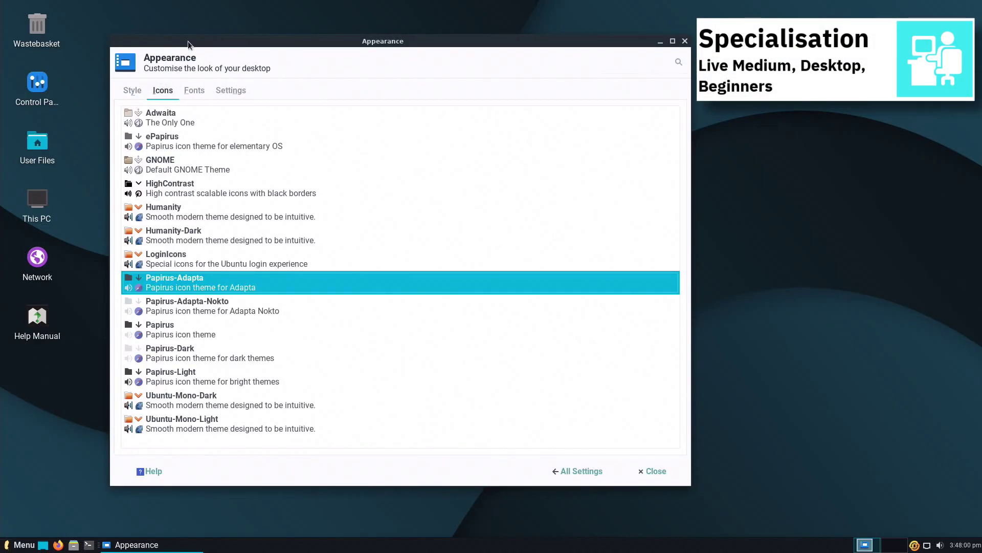
pyautogui.click(194, 90)
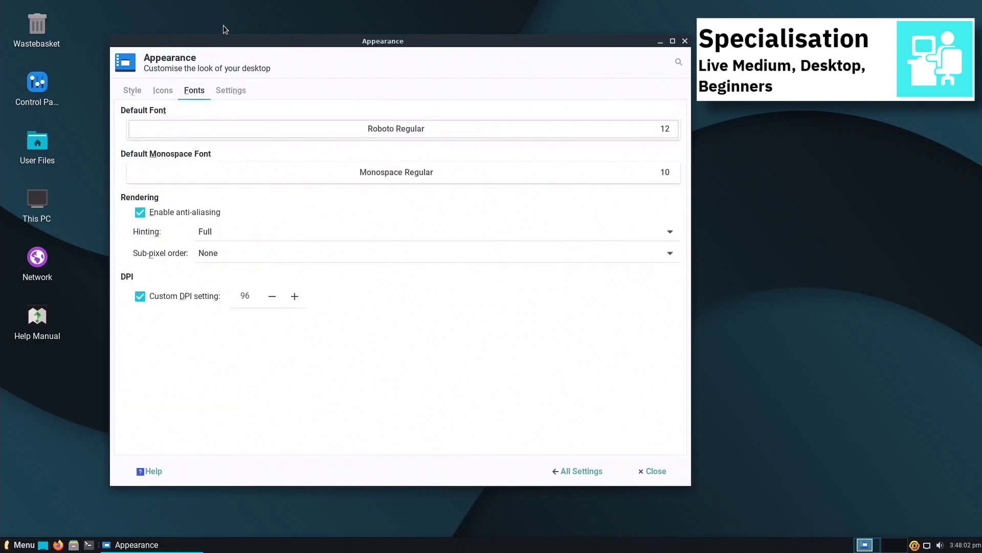
pyautogui.hotkey('ctrl', 'pagedown')
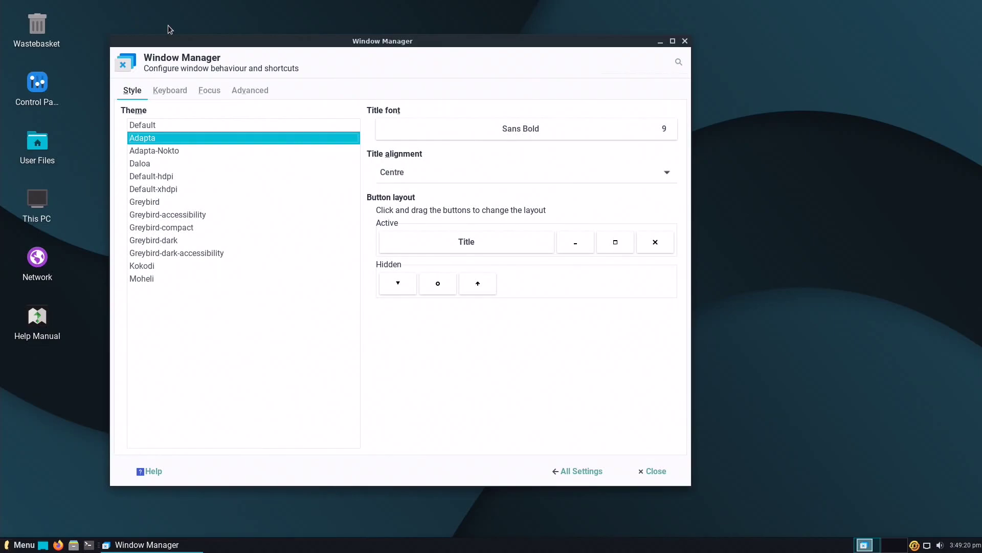
# Step: View the keyboard shortcuts, focus options and advanced options in the Window Manager settings
pyautogui.click(170, 90)
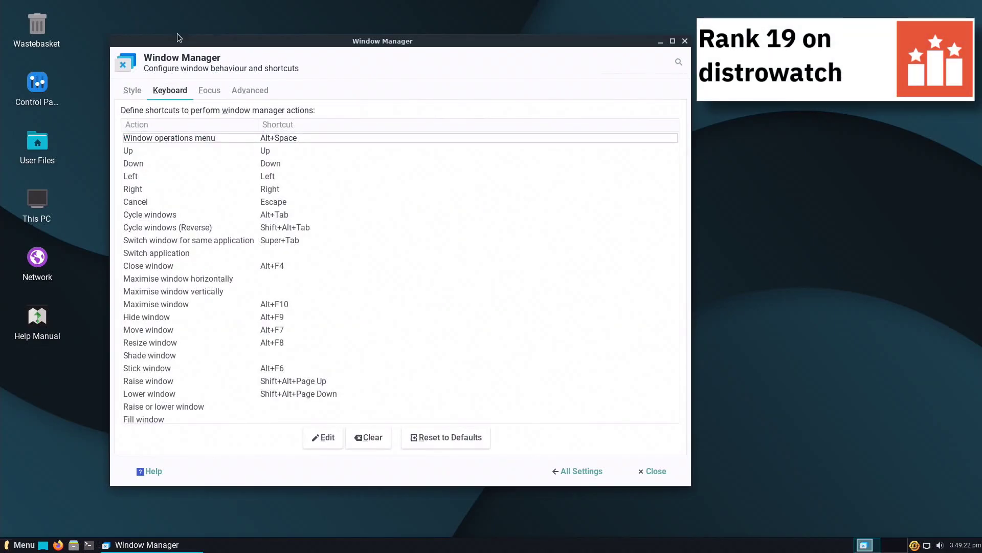
pyautogui.click(205, 88)
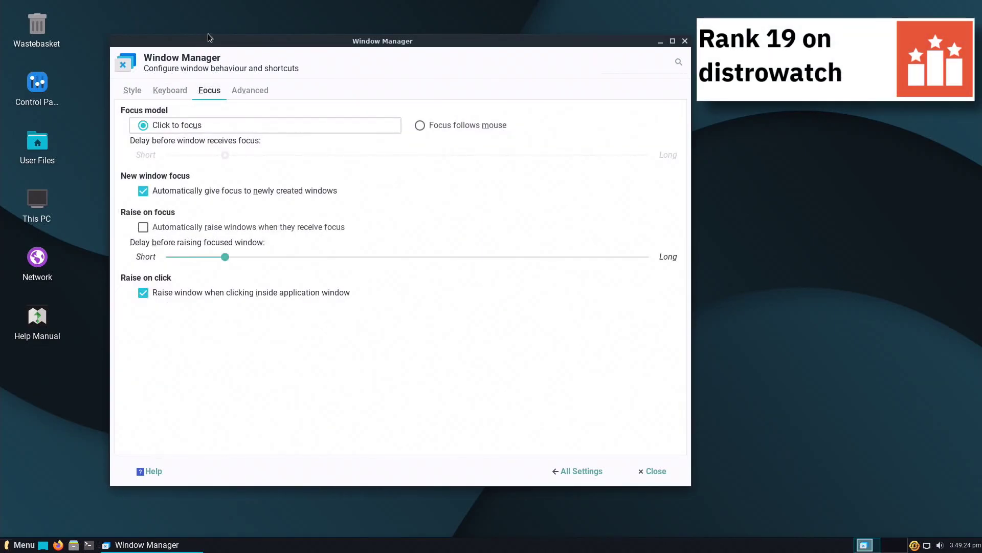
pyautogui.click(244, 89)
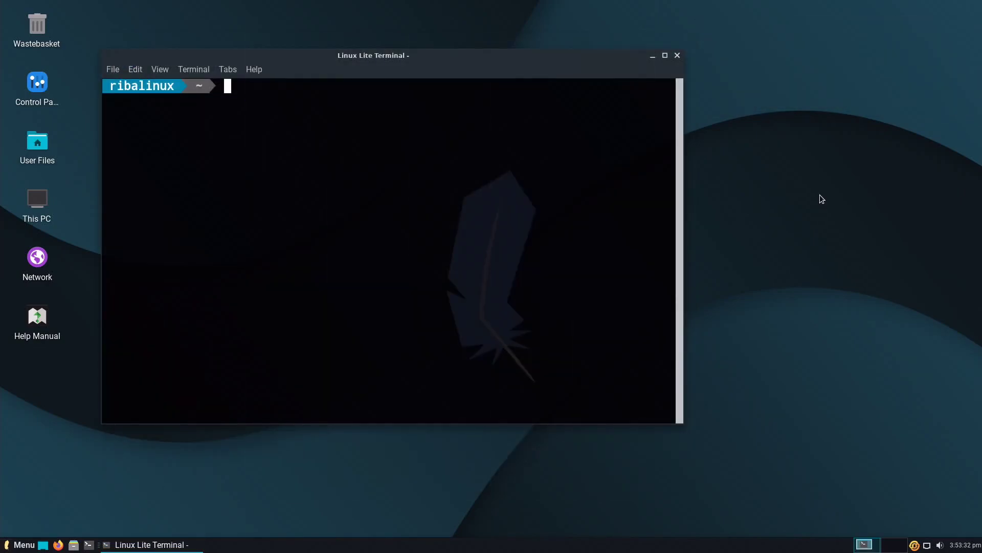
# Step: Install the mc package from the terminal with "sudo apt install mc", accepting the installation with y
pyautogui.write('sudo apt in')
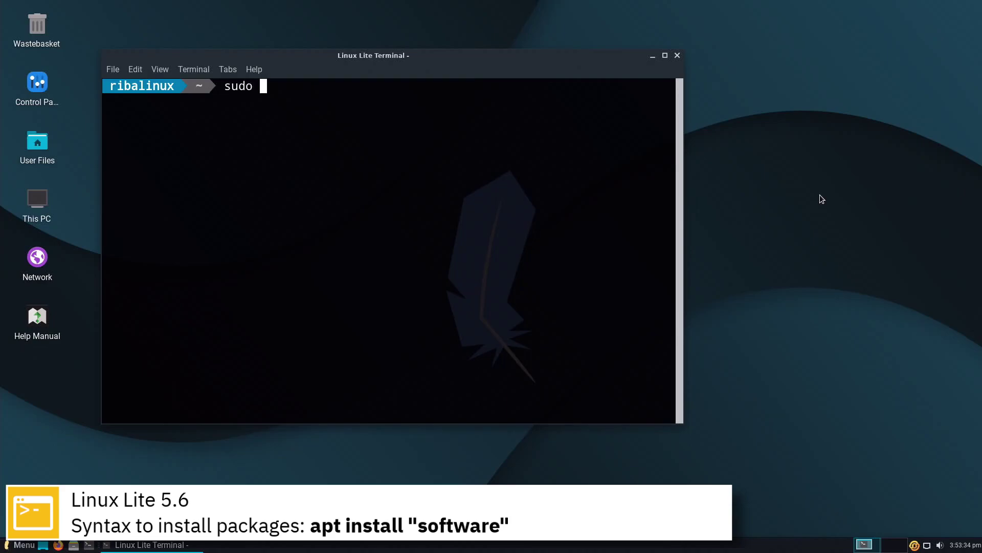
pyautogui.write('stall mc')
pyautogui.press('Return')
pyautogui.write('y')
pyautogui.press('Return')
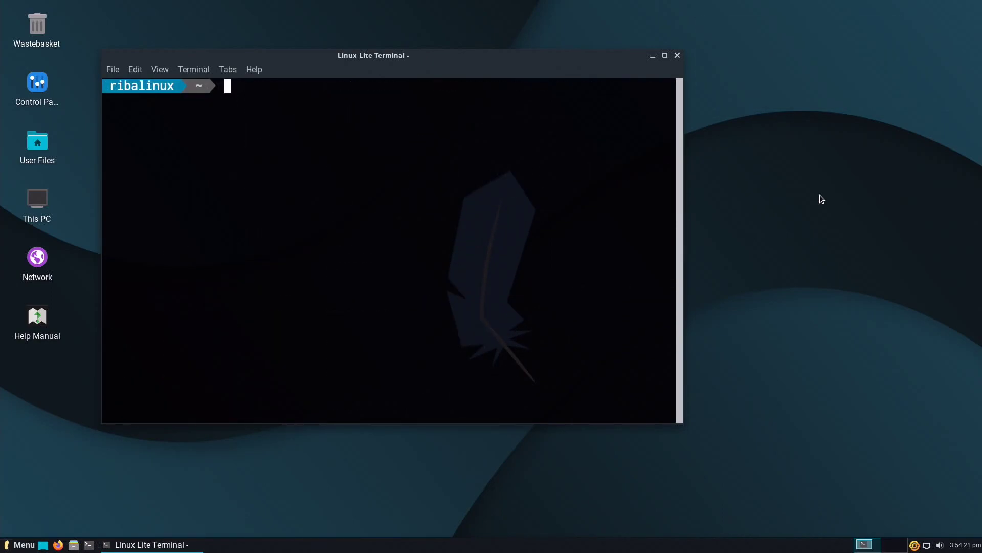
# Step: Show the kernel and system information in the terminal with "uname -a"
pyautogui.write('uname -a')
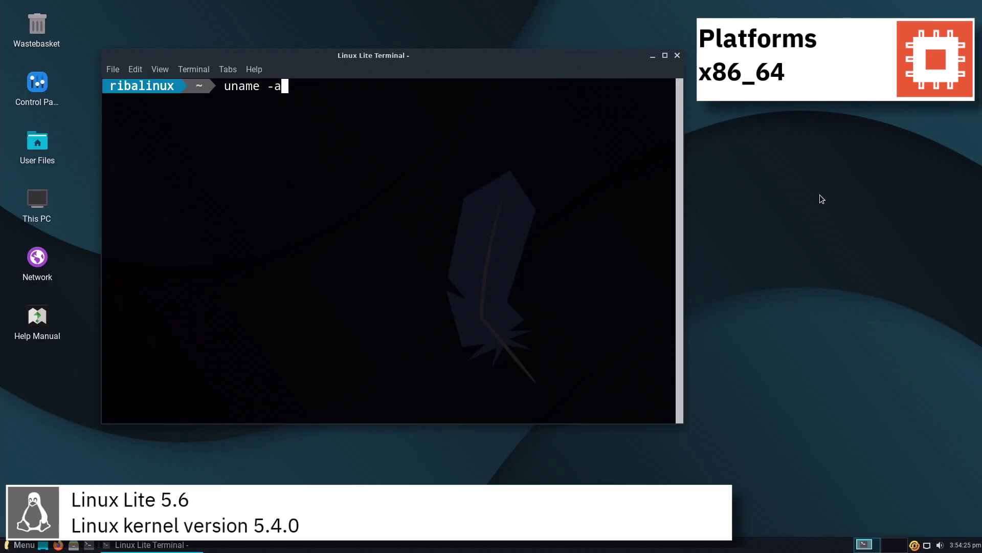
pyautogui.press('Return')
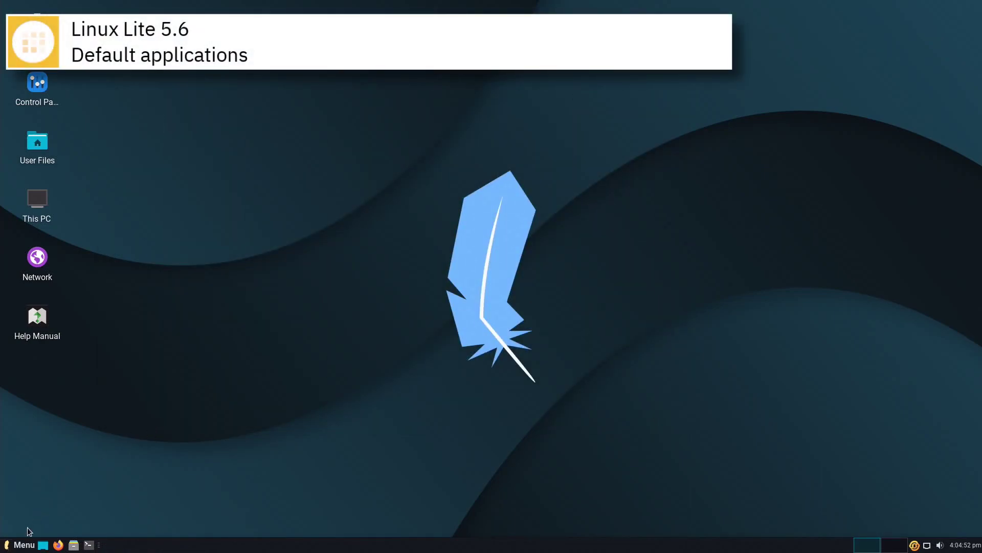
# Step: Browse the applications in the Settings category, from About Me through the Lite tools to Removable Drives and Media
pyautogui.click(23, 545)
pyautogui.click(64, 351)
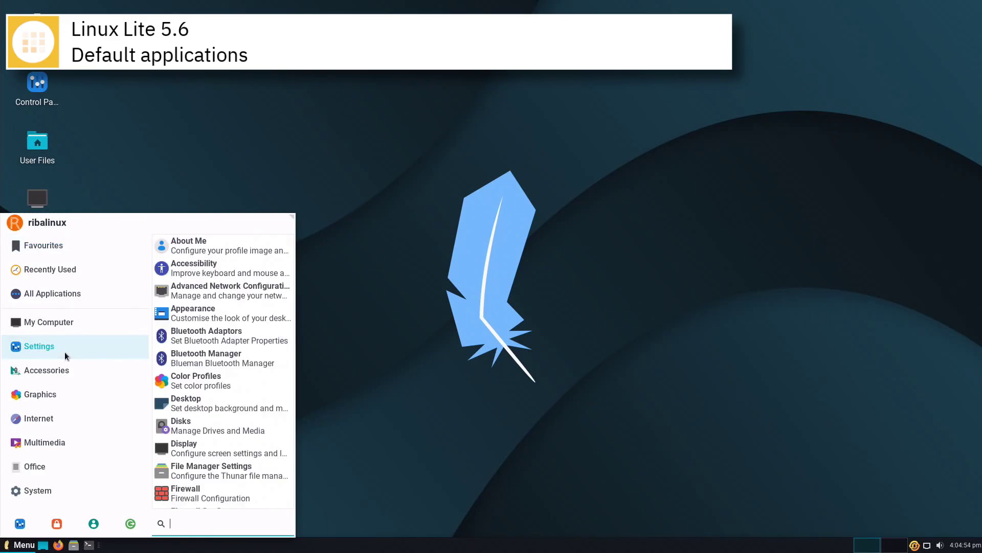
pyautogui.scroll(-10, 291, 290)
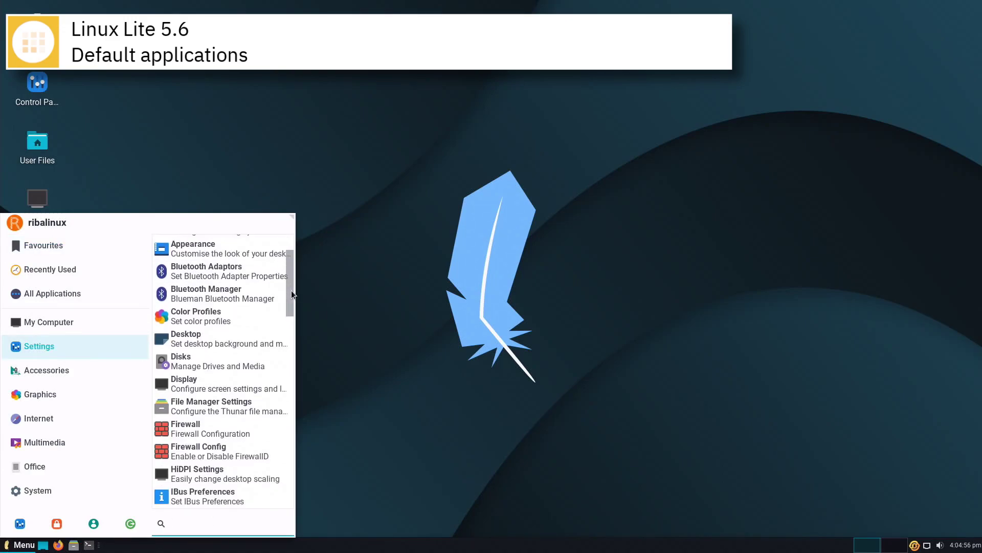
pyautogui.scroll(-10, 290, 291)
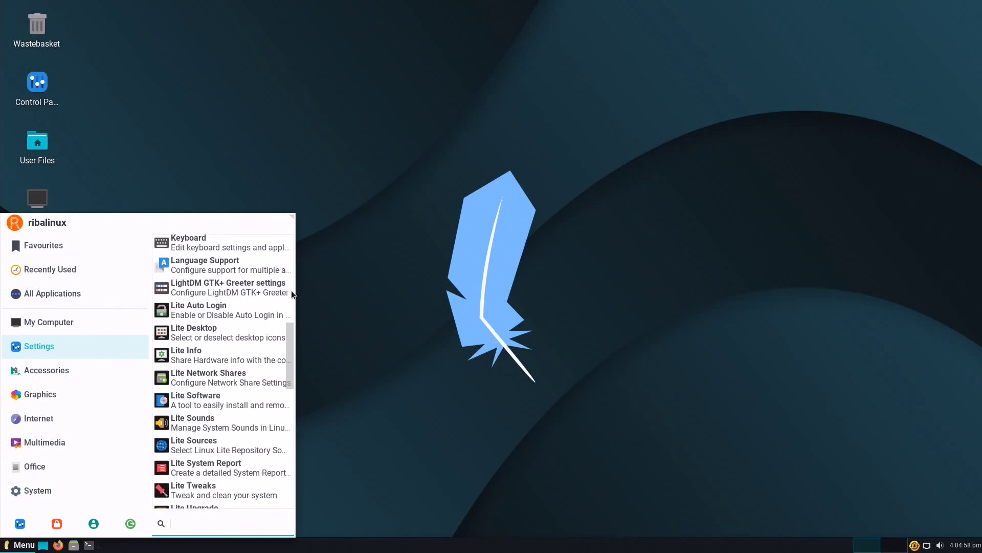
pyautogui.scroll(-10, 291, 290)
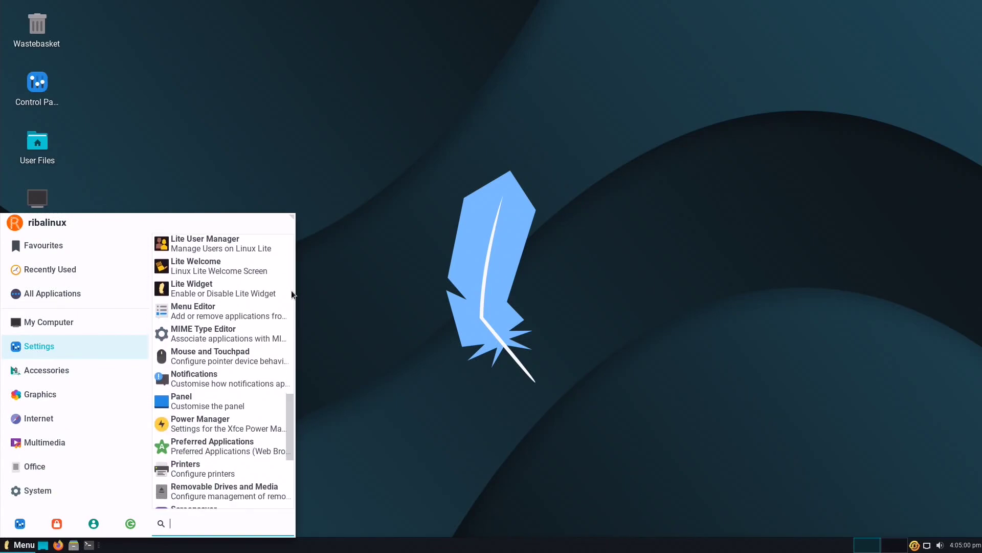
pyautogui.scroll(10, 291, 291)
pyautogui.scroll(3, 291, 291)
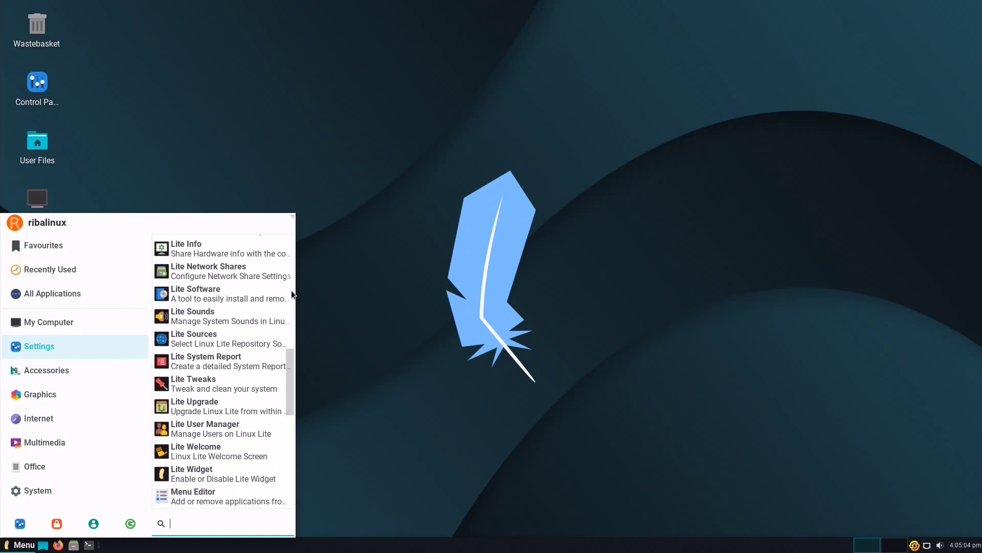
# Step: Launch Lite Software and authenticate with the account password
pyautogui.click(248, 294)
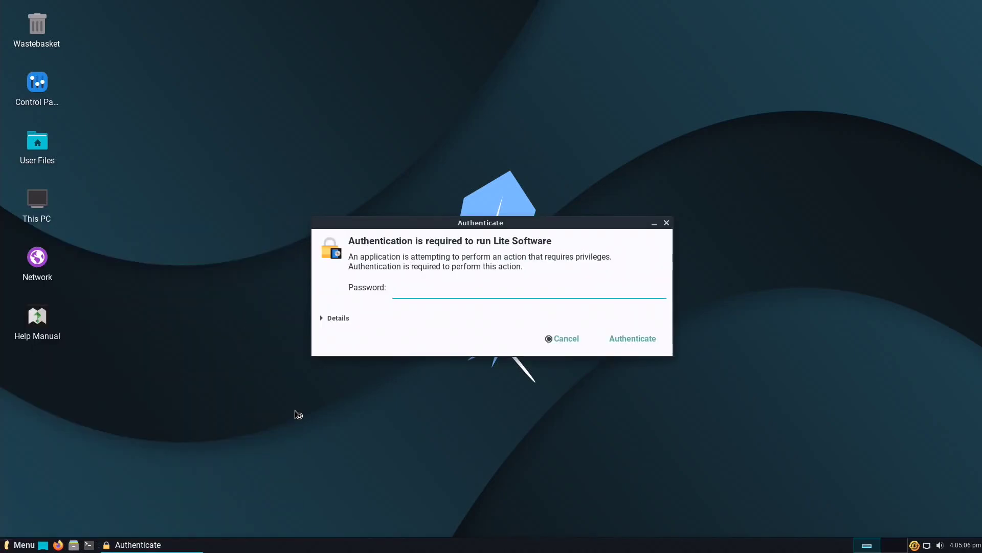
pyautogui.press('Return')
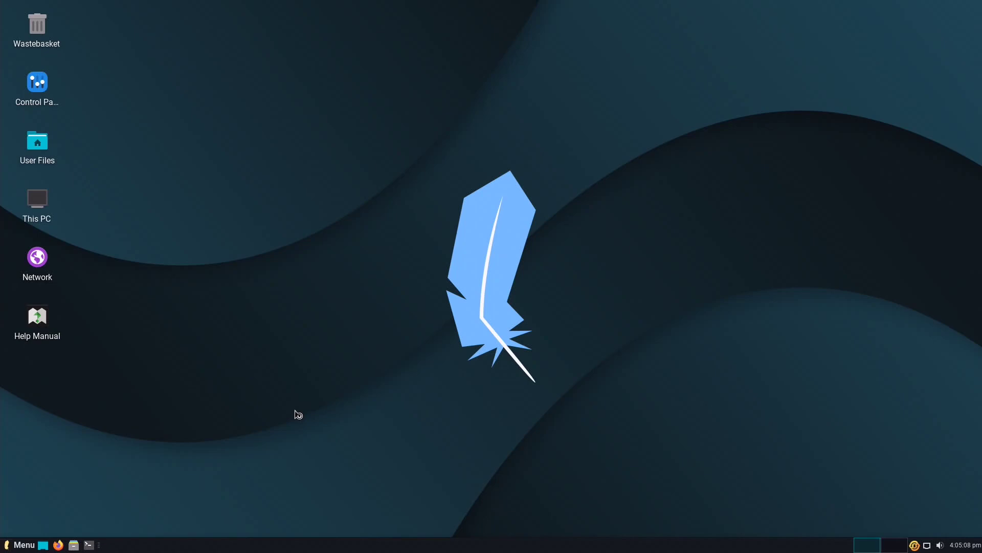
pyautogui.click(580, 327)
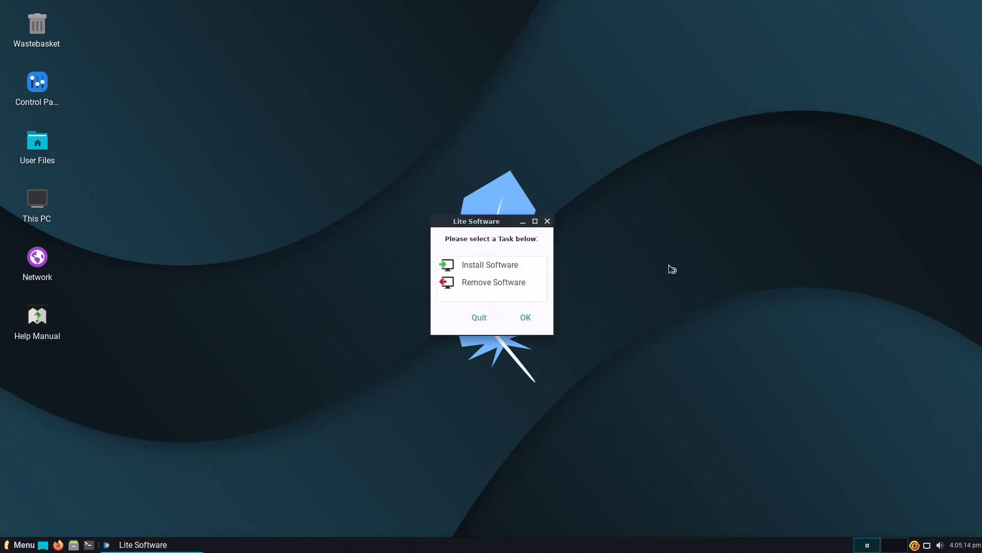
# Step: View the programs offered by the Install Software task in Lite Software and close its window
pyautogui.click(527, 265)
pyautogui.click(536, 319)
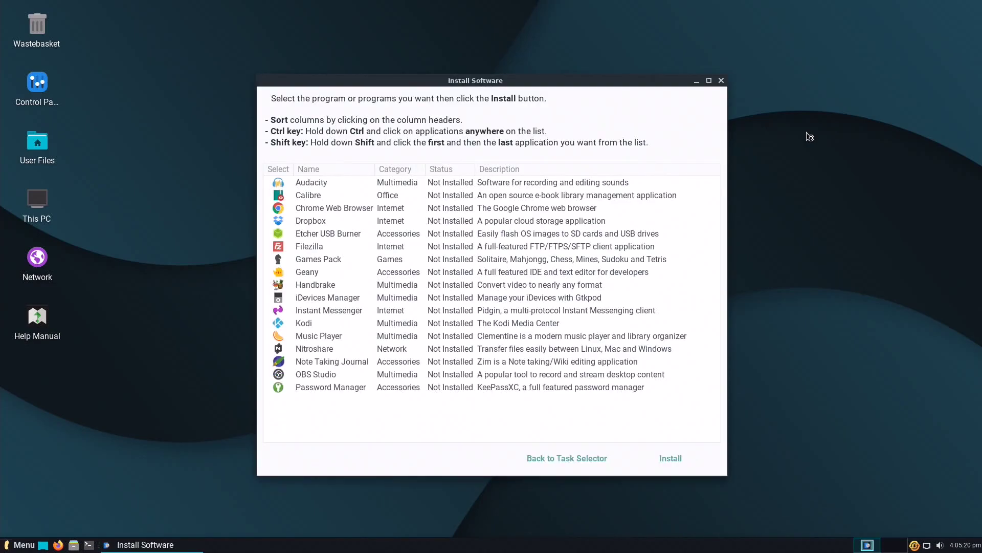
pyautogui.click(722, 81)
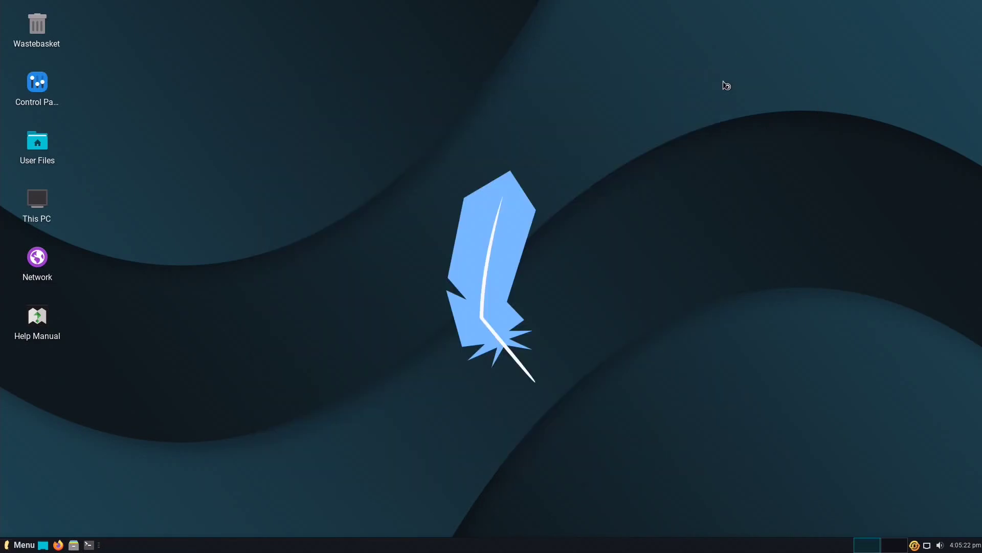
pyautogui.click(483, 322)
# Step: Open the Calculator from the Accessories applications to view it, and close it again
pyautogui.click(11, 546)
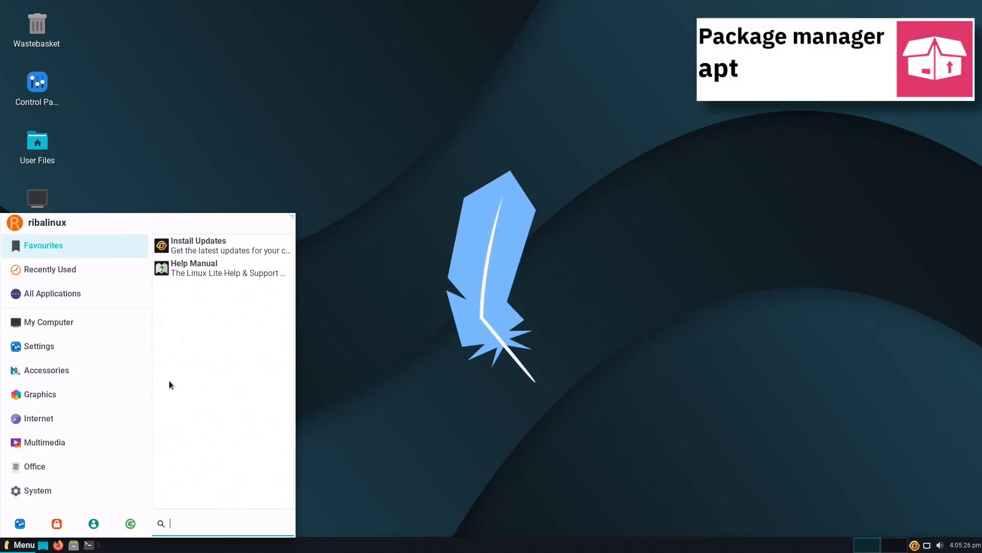
pyautogui.click(129, 376)
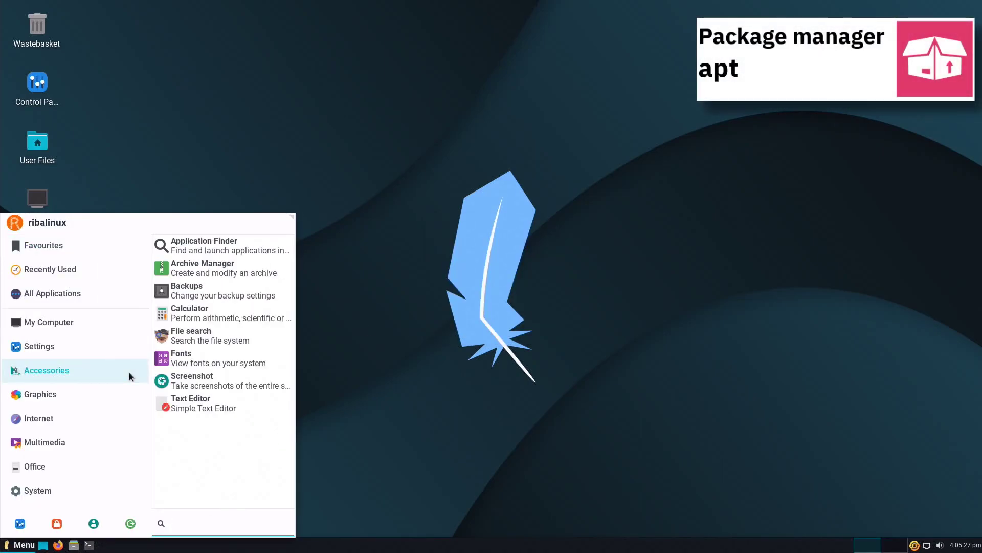
pyautogui.click(204, 313)
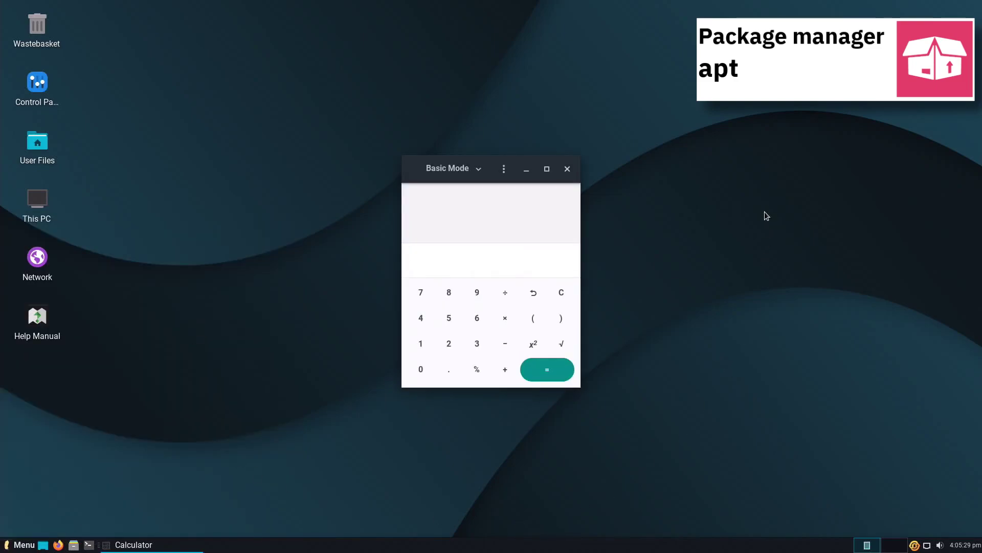
pyautogui.click(567, 168)
# Step: Open the Image Editor (GIMP) from the Graphics applications to view it, and close it again
pyautogui.click(20, 544)
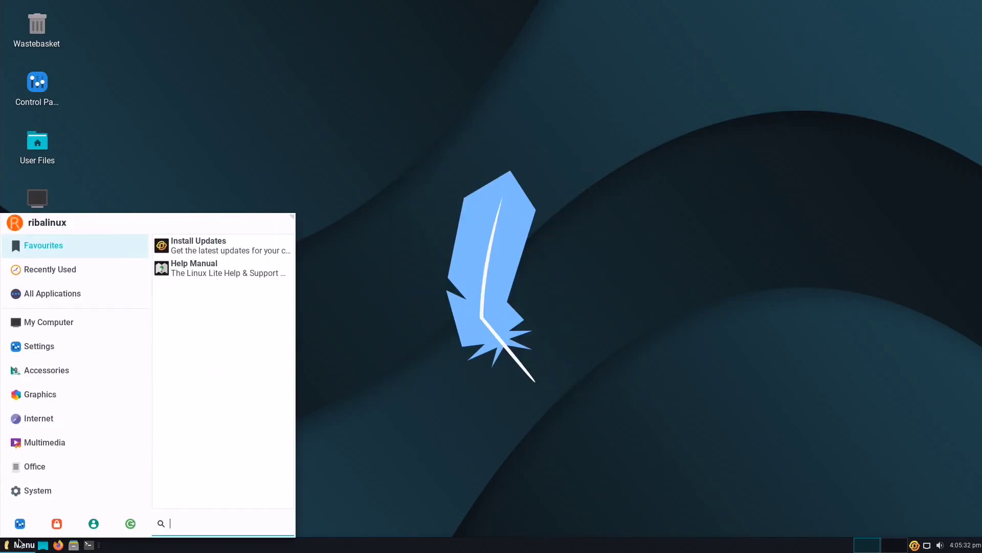
pyautogui.click(92, 393)
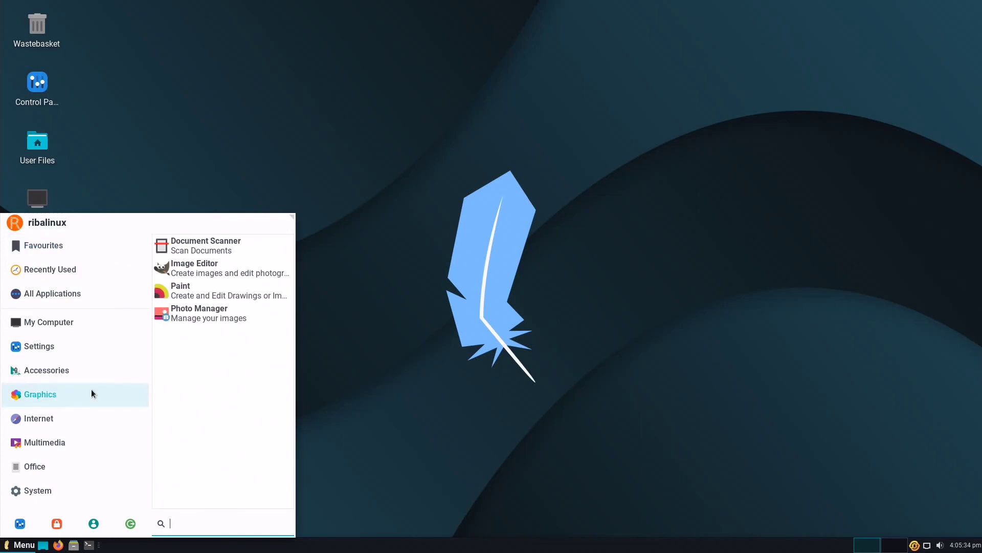
pyautogui.click(228, 272)
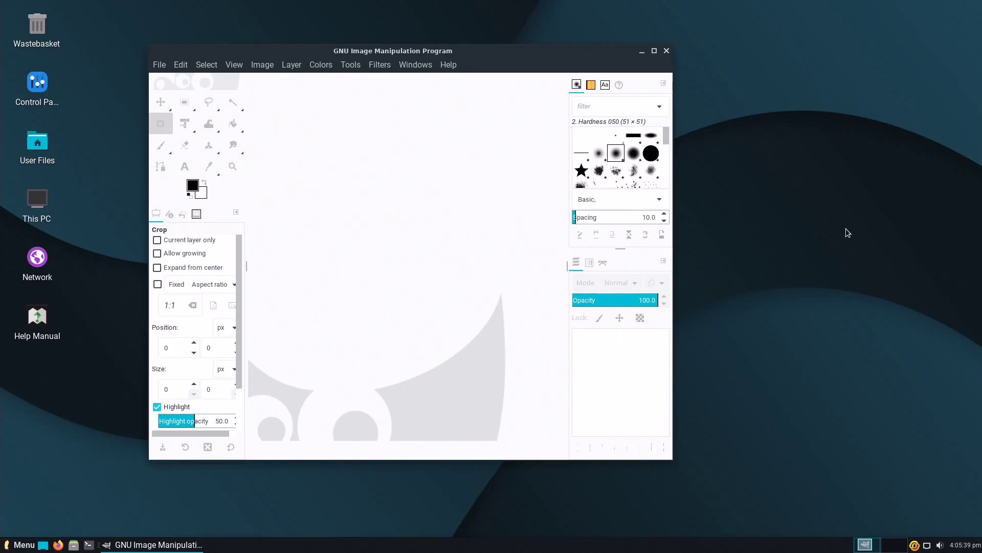
pyautogui.click(666, 51)
# Step: Open the Web Browser (Firefox) from the Internet applications to view its start page, and close it again
pyautogui.click(20, 545)
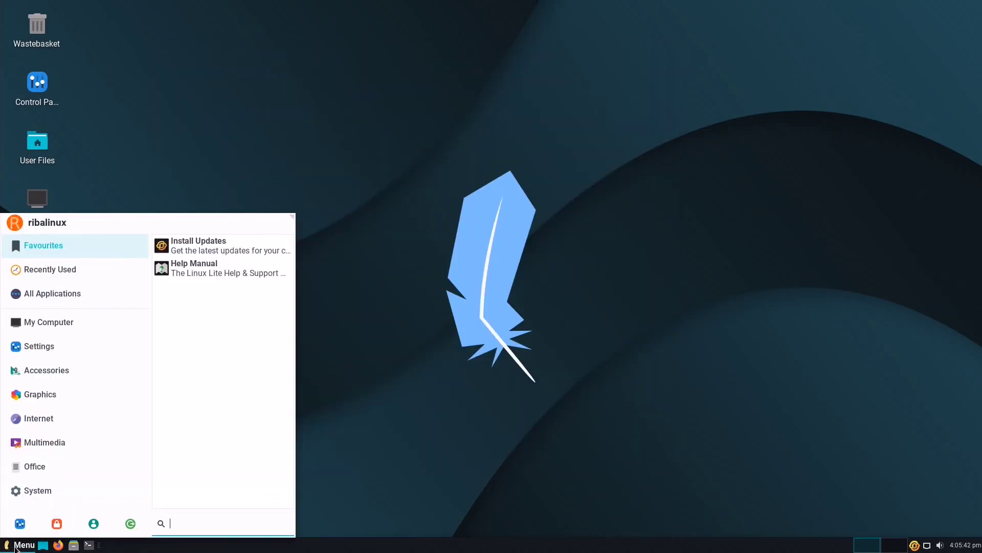
pyautogui.click(113, 417)
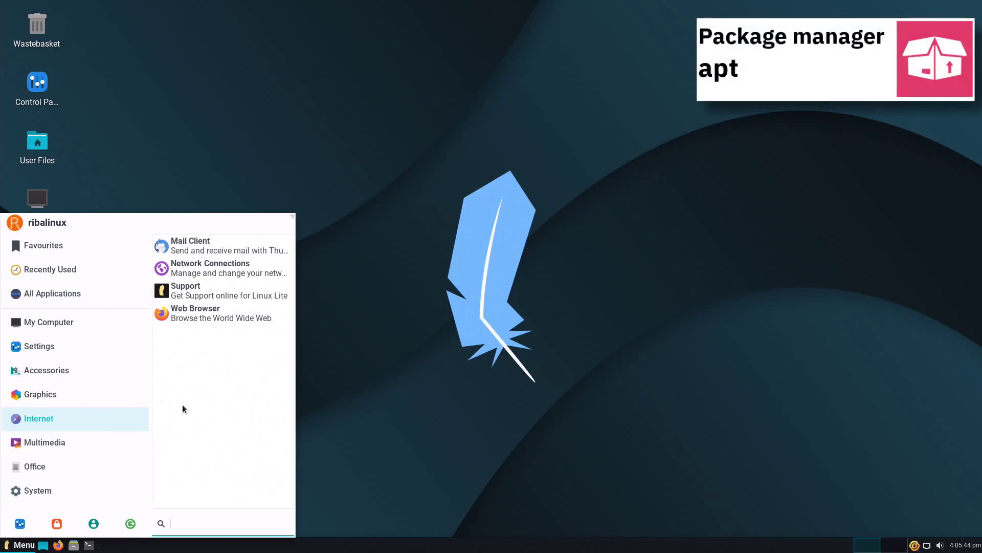
pyautogui.click(211, 323)
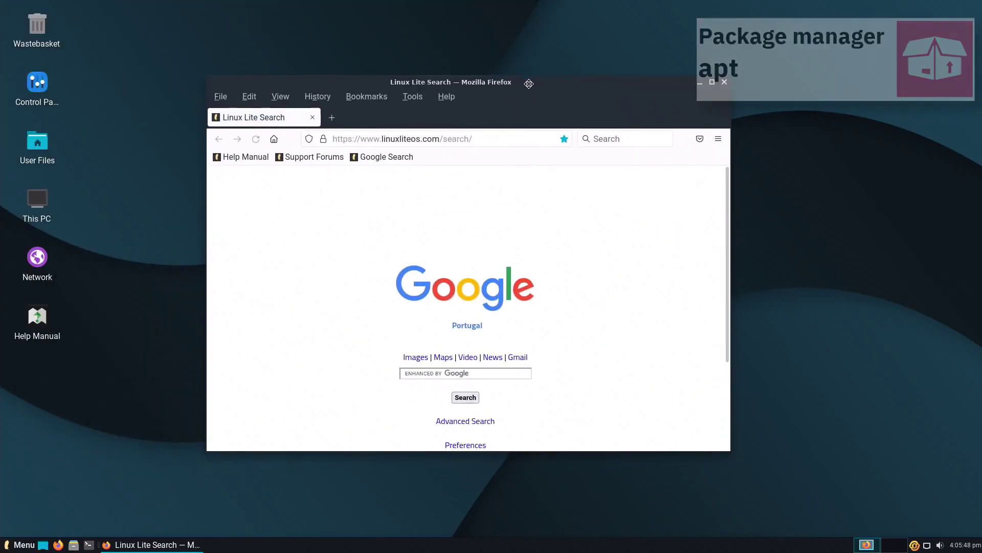
pyautogui.click(725, 82)
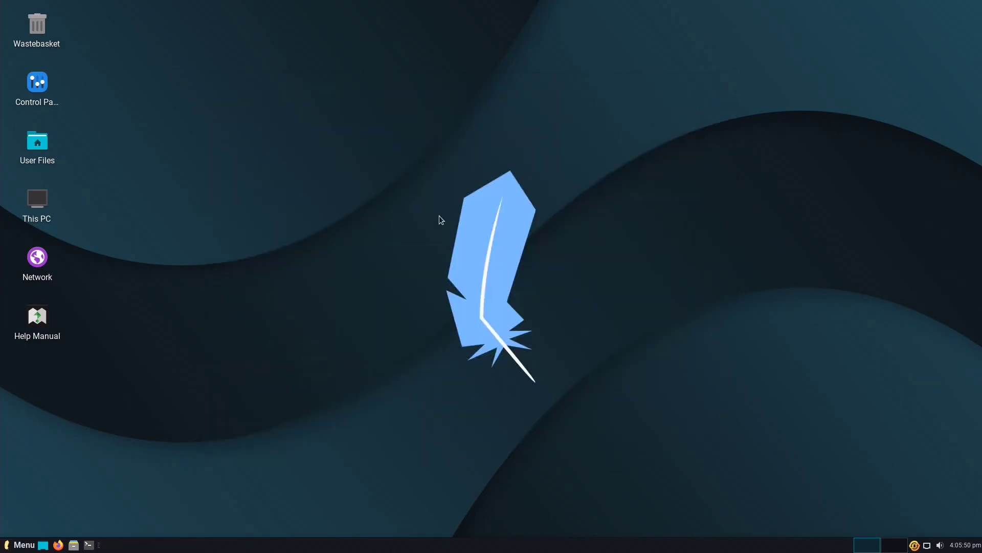
# Step: Open the Media player (VLC) from the Multimedia applications to view it, and close it again
pyautogui.click(18, 546)
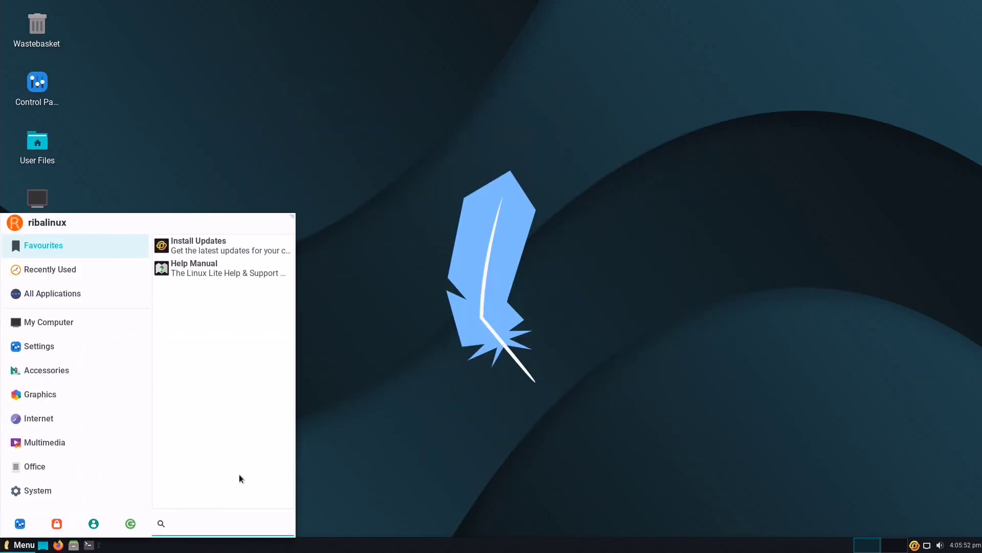
pyautogui.click(110, 441)
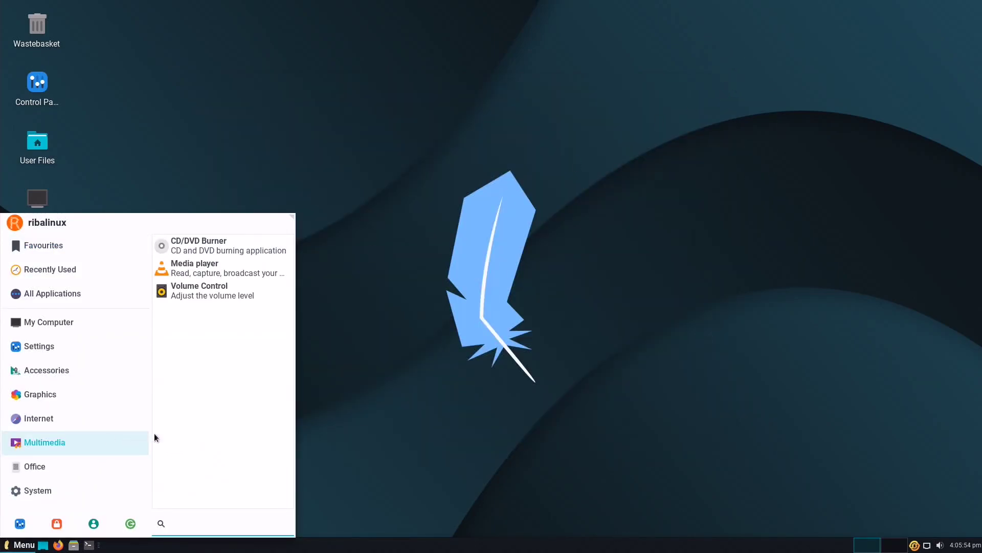
pyautogui.click(219, 268)
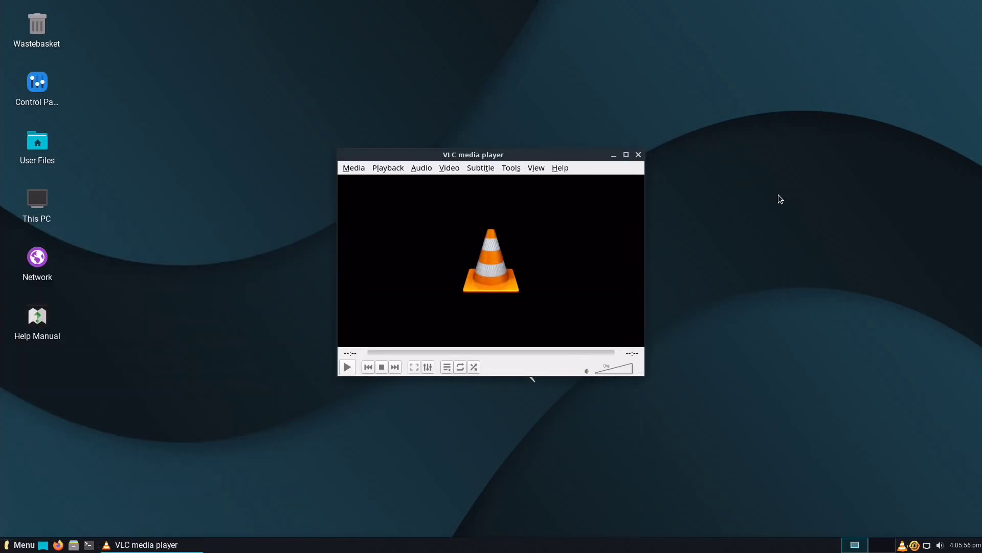
pyautogui.click(638, 154)
# Step: Open the Word Processor (LibreOffice Writer) from the Office applications to view it, and close it again
pyautogui.click(26, 544)
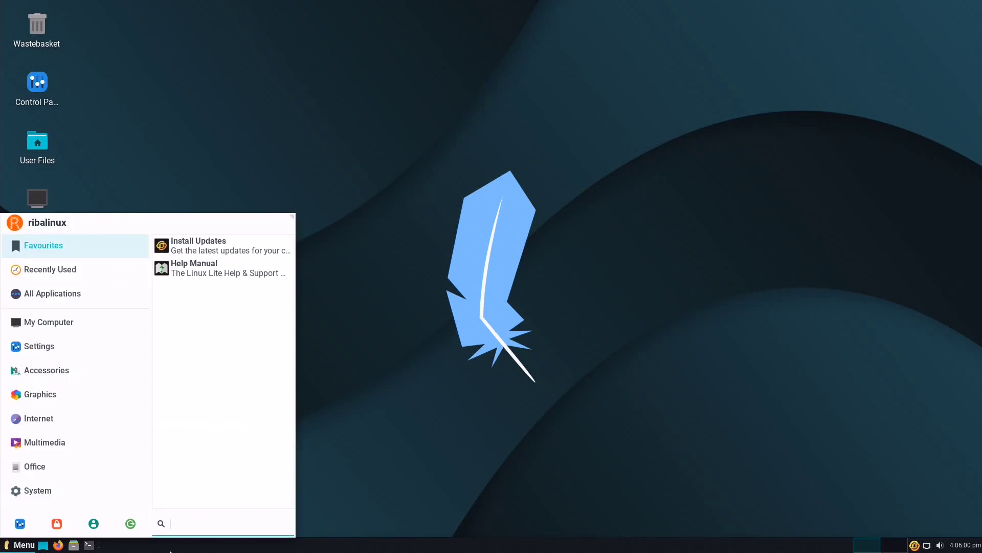
pyautogui.click(144, 475)
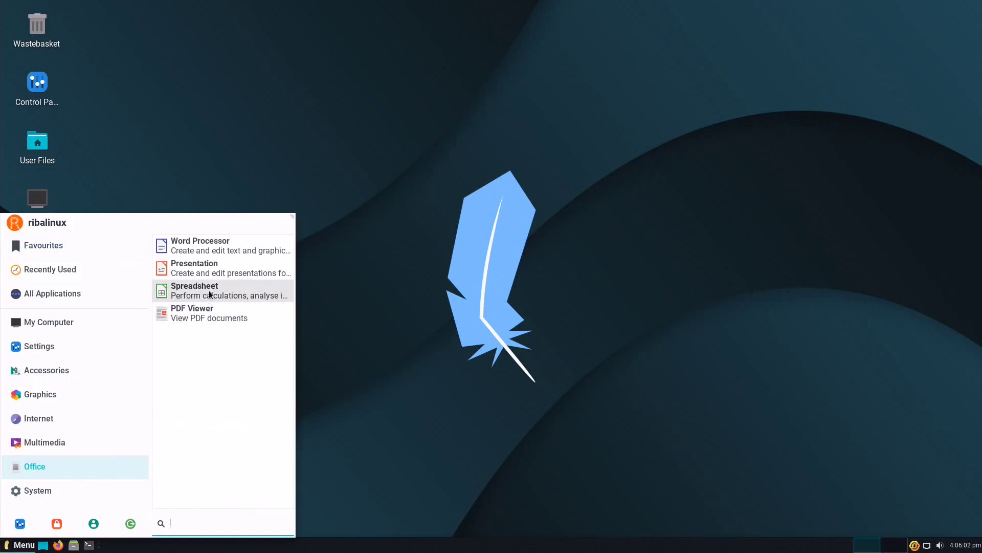
pyautogui.click(219, 250)
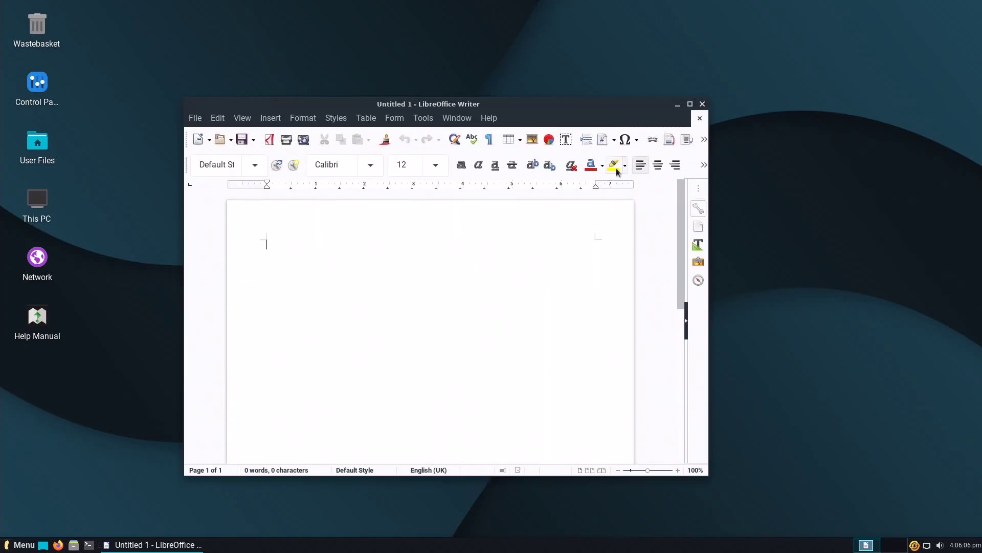
pyautogui.click(703, 104)
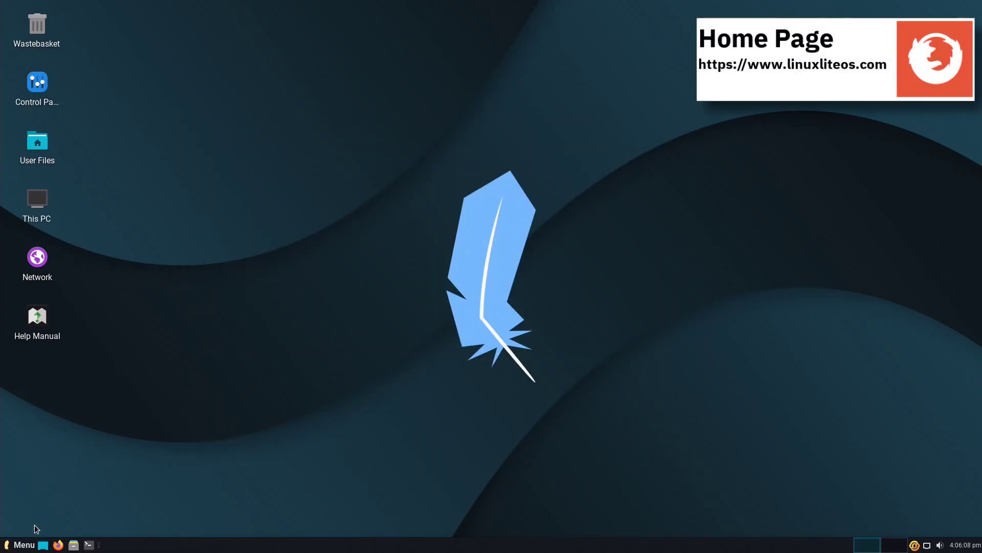
# Step: Open the Synaptic Package Manager from the System applications, authenticating with the account password, and close it after viewing
pyautogui.click(20, 544)
pyautogui.click(23, 490)
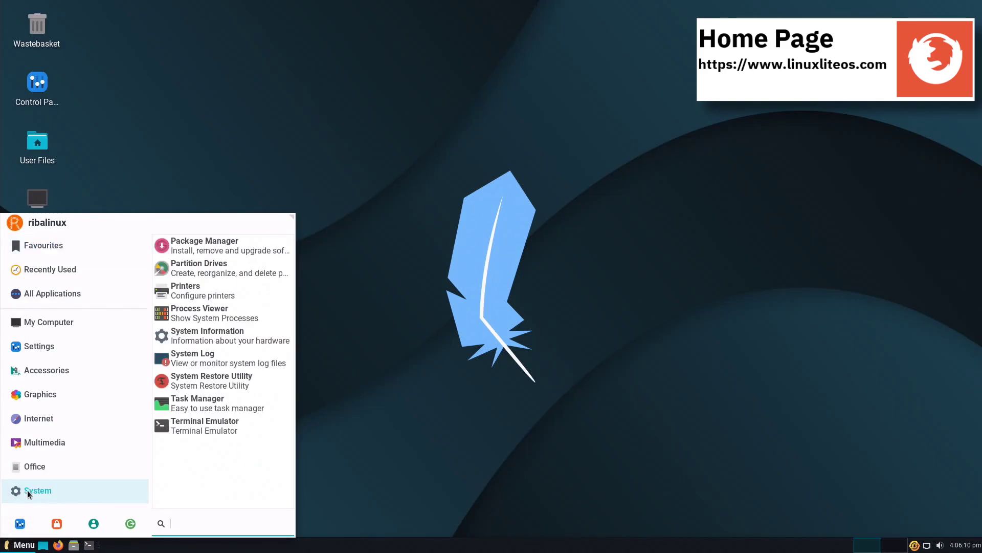
pyautogui.click(215, 246)
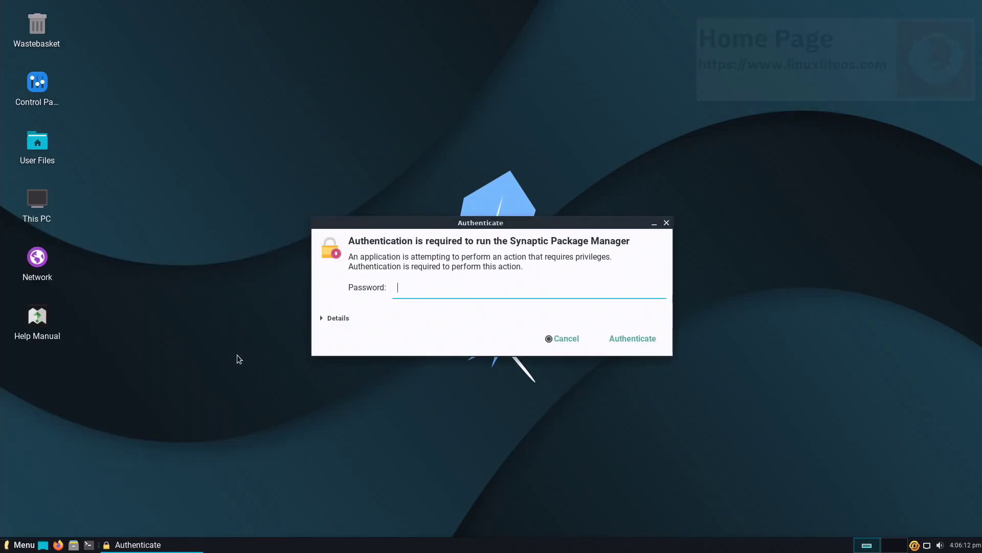
pyautogui.press('Return')
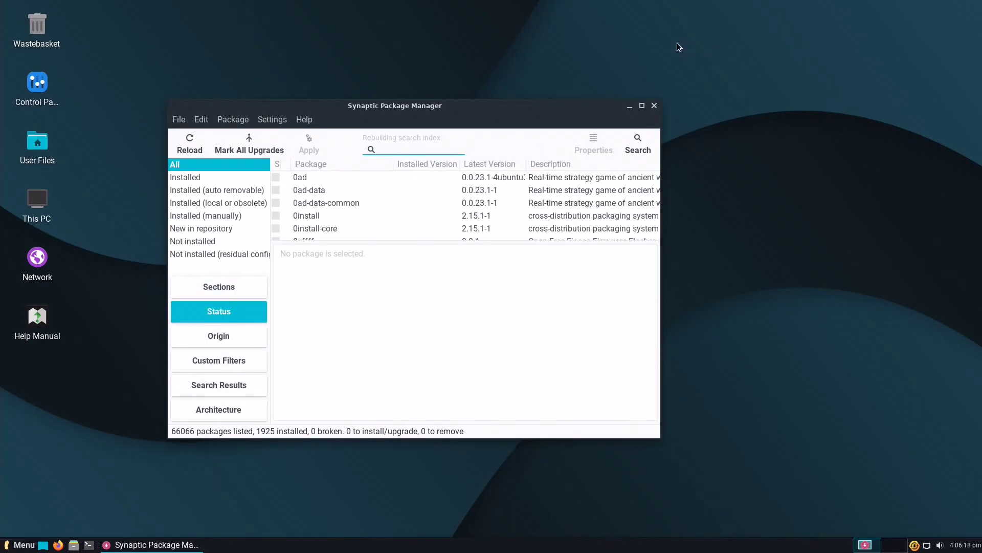
pyautogui.click(654, 105)
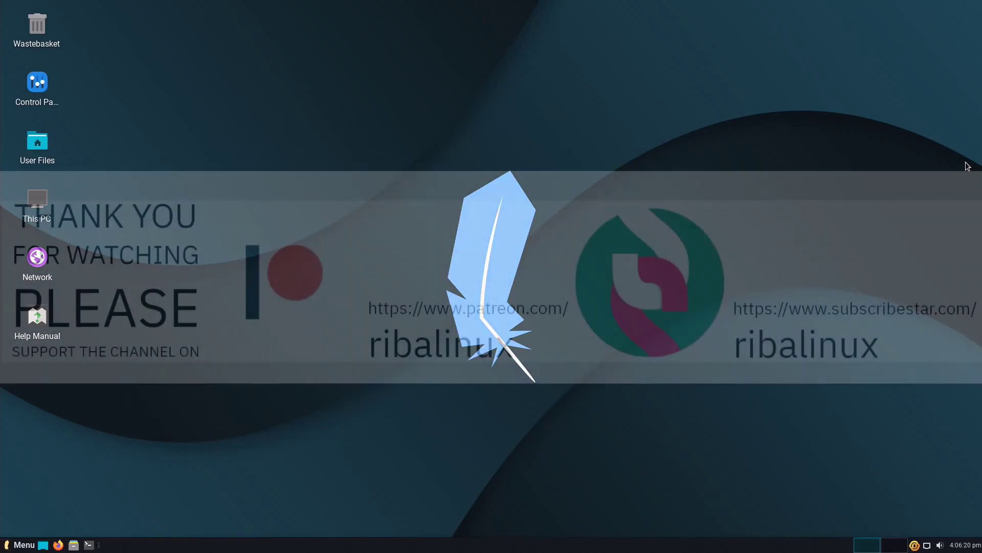